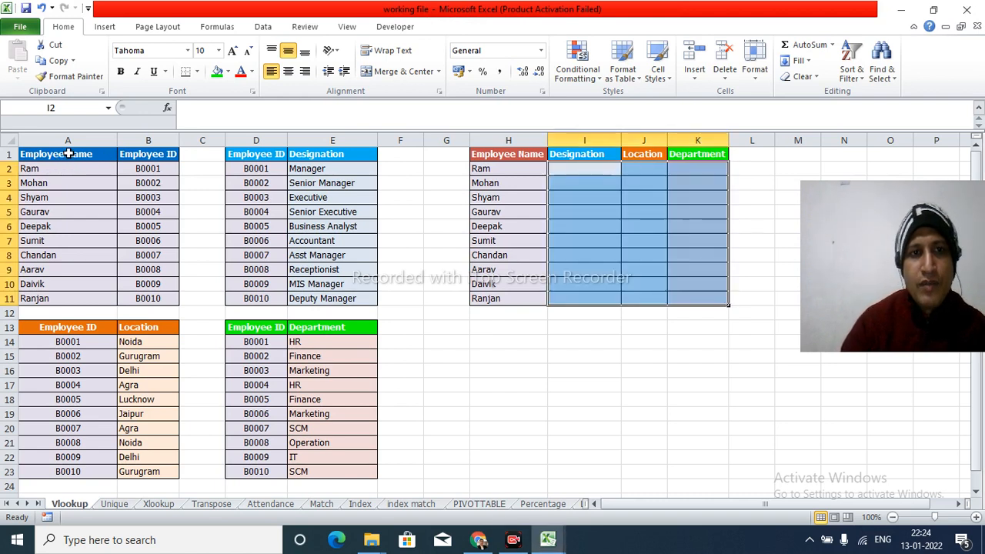
# Review the table of Employee Names and Employee IDs in A1:B11.
pyautogui.click(69, 154)
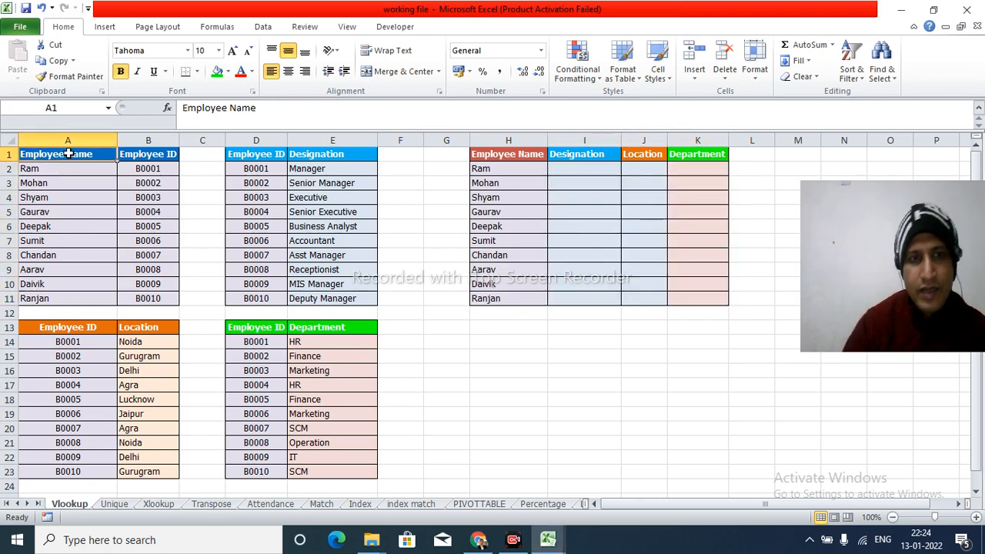
pyautogui.hotkey('shift', 'Right')
pyautogui.hotkey('shift', 'Down')
pyautogui.hotkey('shift', 'Down')
pyautogui.hotkey('shift', 'Down')
pyautogui.hotkey('shift', 'Down')
pyautogui.hotkey('shift', 'Down')
pyautogui.hotkey('shift', 'Down')
pyautogui.hotkey('shift', 'Down')
pyautogui.hotkey('shift', 'Down')
pyautogui.hotkey('shift', 'Down')
pyautogui.hotkey('shift', 'Down')
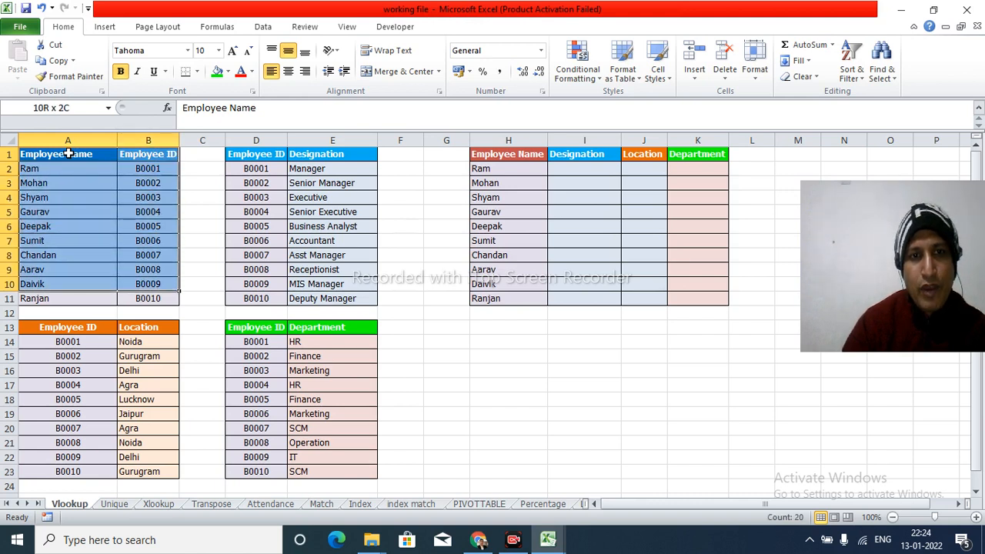
# Review the table of Employee IDs and Designations in D1:E11.
pyautogui.press('Right')
pyautogui.press('Right')
pyautogui.press('Right')
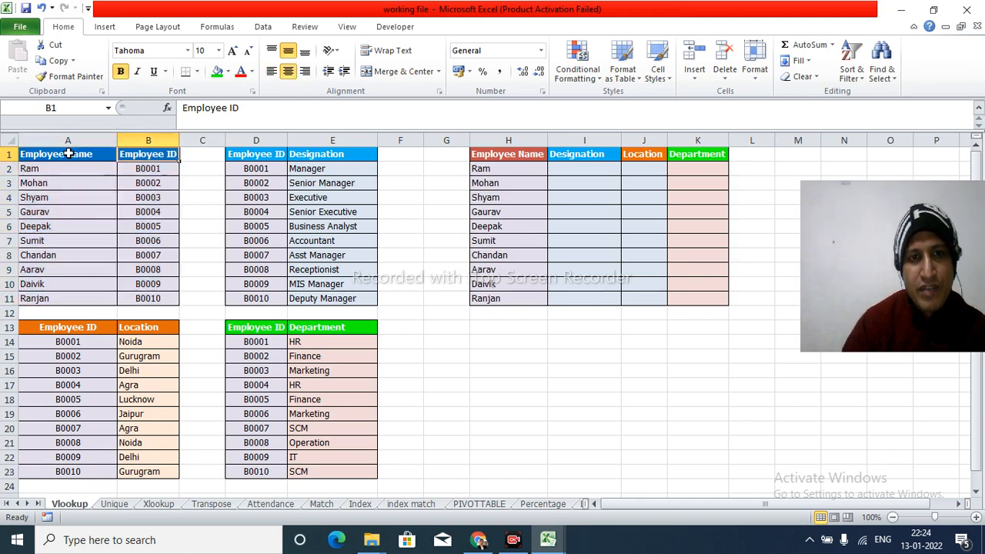
pyautogui.hotkey('shift', 'Right')
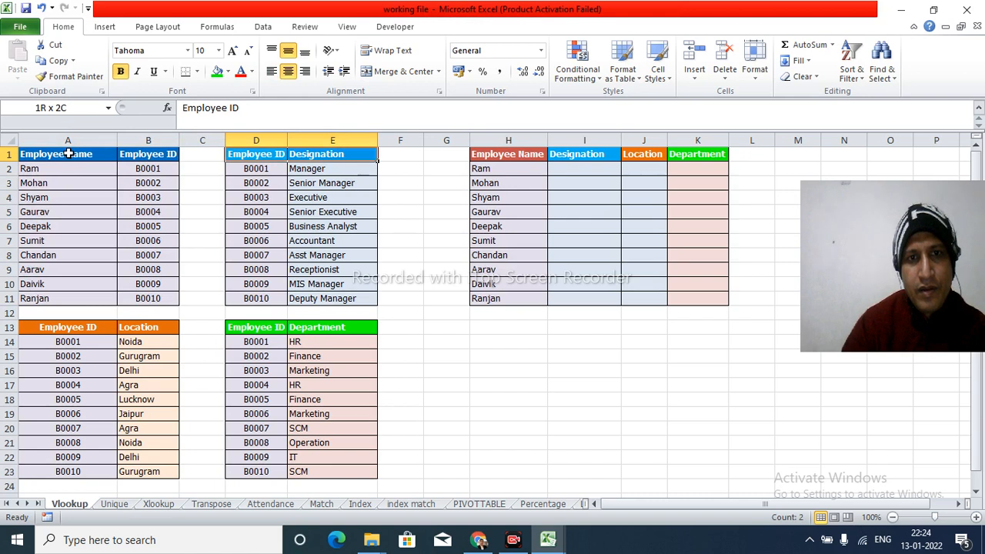
pyautogui.hotkey('shift', 'Down')
pyautogui.hotkey('shift', 'Down')
pyautogui.hotkey('shift', 'Down')
pyautogui.hotkey('shift', 'Down')
pyautogui.hotkey('shift', 'Down')
pyautogui.hotkey('shift', 'Down')
pyautogui.hotkey('shift', 'Down')
pyautogui.hotkey('shift', 'Down')
pyautogui.hotkey('shift', 'Down')
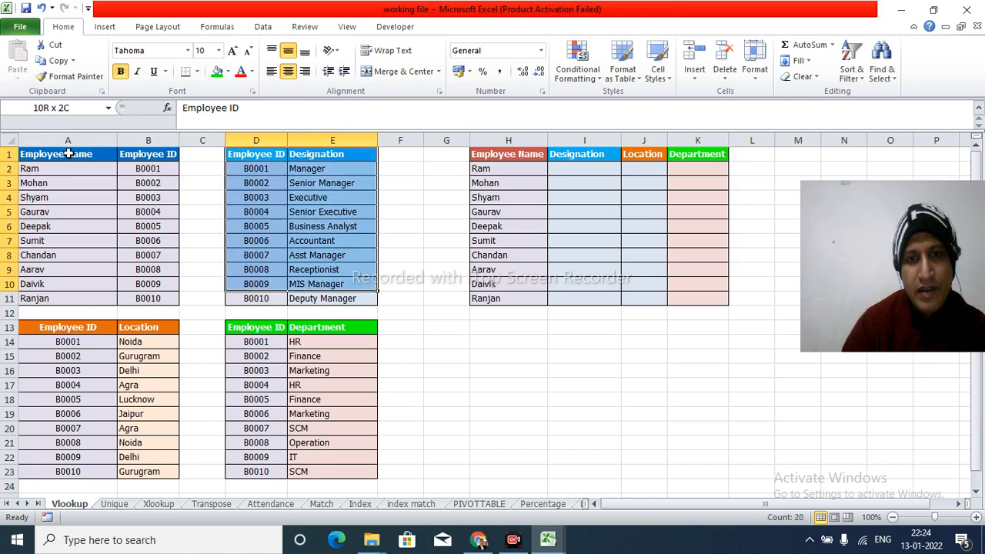
# Review the table of Employee IDs and Locations in A13:B23.
pyautogui.press('Down')
pyautogui.press('Down')
pyautogui.press('Down')
pyautogui.press('Down')
pyautogui.press('Down')
pyautogui.press('Down')
pyautogui.press('Down')
pyautogui.press('Down')
pyautogui.press('Down')
pyautogui.press('Down')
pyautogui.press('Down')
pyautogui.press('Down')
pyautogui.press('Down')
pyautogui.press('Down')
pyautogui.press('Down')
pyautogui.press('Up')
pyautogui.press('Up')
pyautogui.press('Left')
pyautogui.press('Left')
pyautogui.press('Left')
pyautogui.press('Up')
pyautogui.hotkey('shift', 'Right')
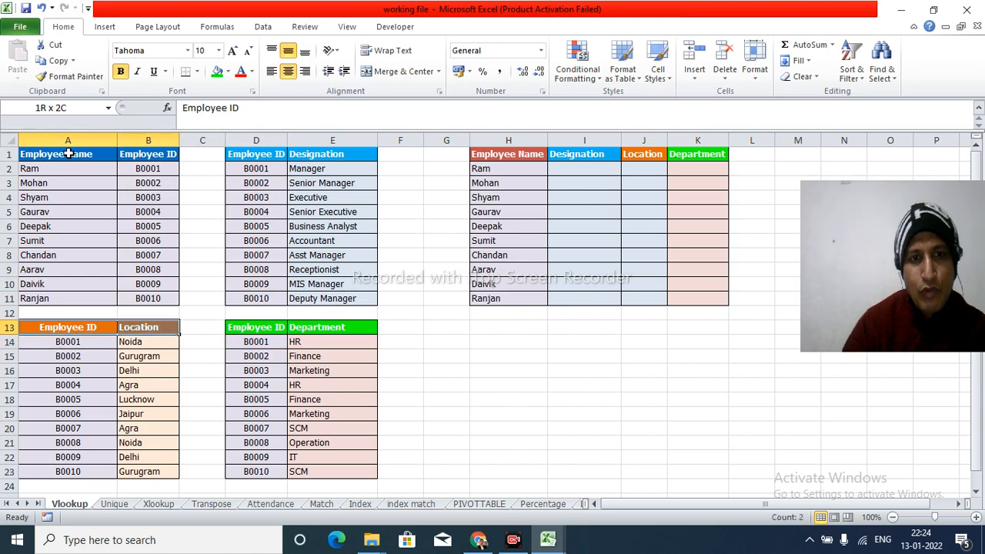
pyautogui.hotkey('shift', 'Down')
pyautogui.hotkey('shift', 'Down')
pyautogui.hotkey('shift', 'Down')
pyautogui.hotkey('shift', 'Down')
pyautogui.hotkey('shift', 'Down')
pyautogui.hotkey('shift', 'Down')
pyautogui.hotkey('shift', 'Down')
pyautogui.hotkey('shift', 'Down')
pyautogui.hotkey('shift', 'Down')
pyautogui.hotkey('shift', 'Down')
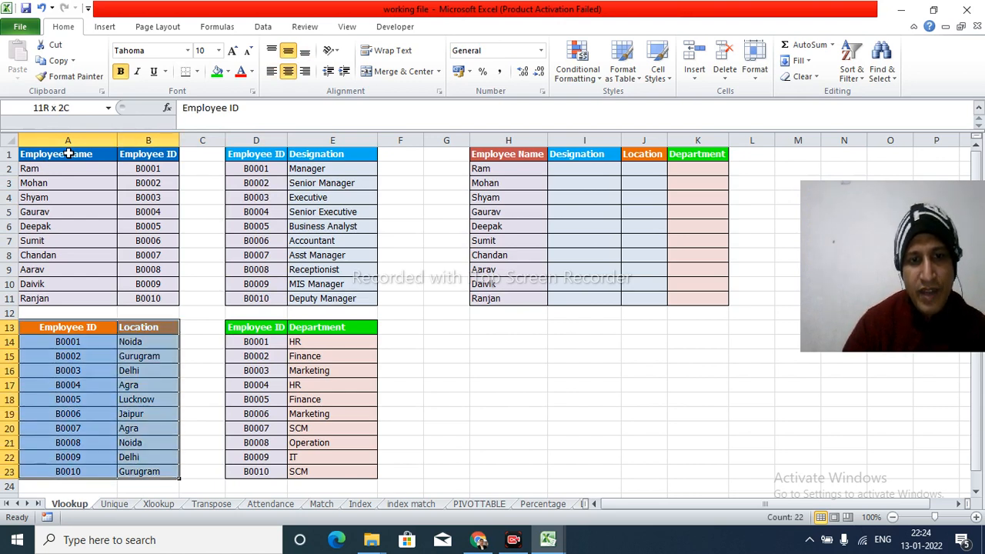
# Review the table of Employee IDs and Departments in D13:E23.
pyautogui.press('Right')
pyautogui.press('Right')
pyautogui.press('Right')
pyautogui.hotkey('shift', 'Right')
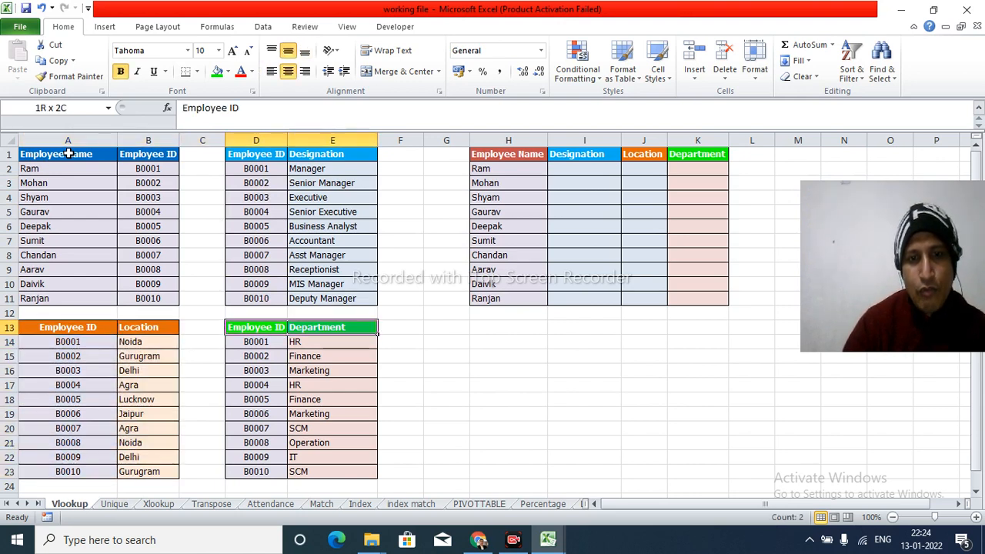
pyautogui.hotkey('ctrl', 'shift', 'Down')
# Examine the source tables together, starting from the Employee Name header in A1.
pyautogui.hotkey('ctrl', 'Up')
pyautogui.hotkey('ctrl', 'Up')
pyautogui.press('Left')
pyautogui.press('Left')
pyautogui.press('Left')
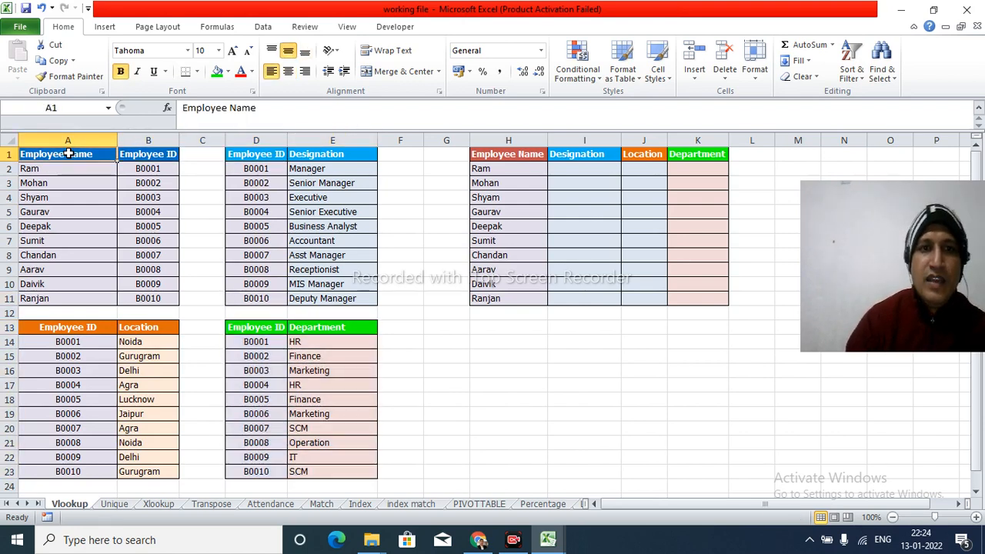
pyautogui.hotkey('shift', 'Right')
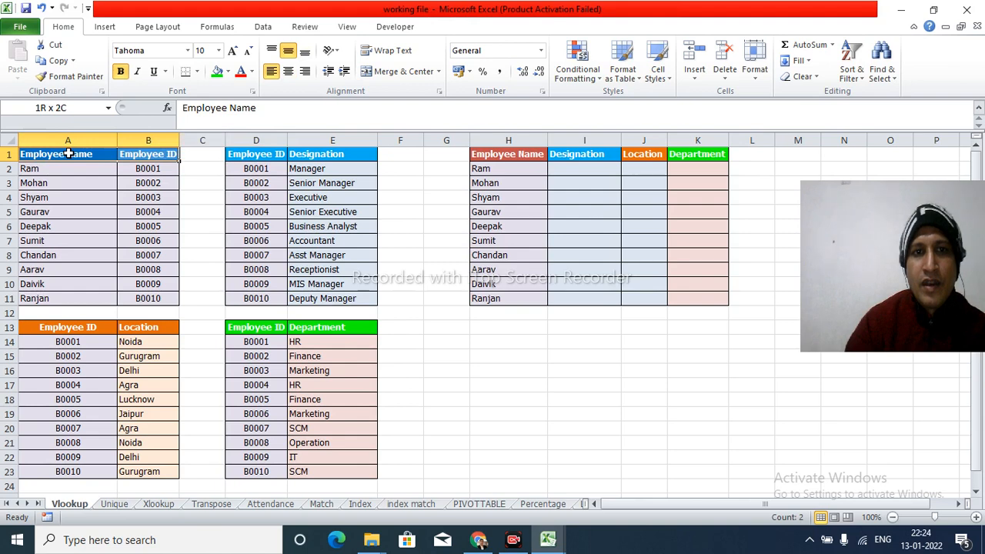
pyautogui.hotkey('shift', 'Down')
pyautogui.hotkey('shift', 'Down')
pyautogui.hotkey('shift', 'Down')
pyautogui.hotkey('shift', 'Down')
pyautogui.hotkey('shift', 'Down')
pyautogui.hotkey('shift', 'Down')
pyautogui.hotkey('shift', 'Down')
pyautogui.hotkey('shift', 'Down')
pyautogui.hotkey('shift', 'Down')
pyautogui.hotkey('shift', 'Down')
pyautogui.hotkey('shift', 'Right')
pyautogui.hotkey('shift', 'Right')
pyautogui.hotkey('shift', 'Right')
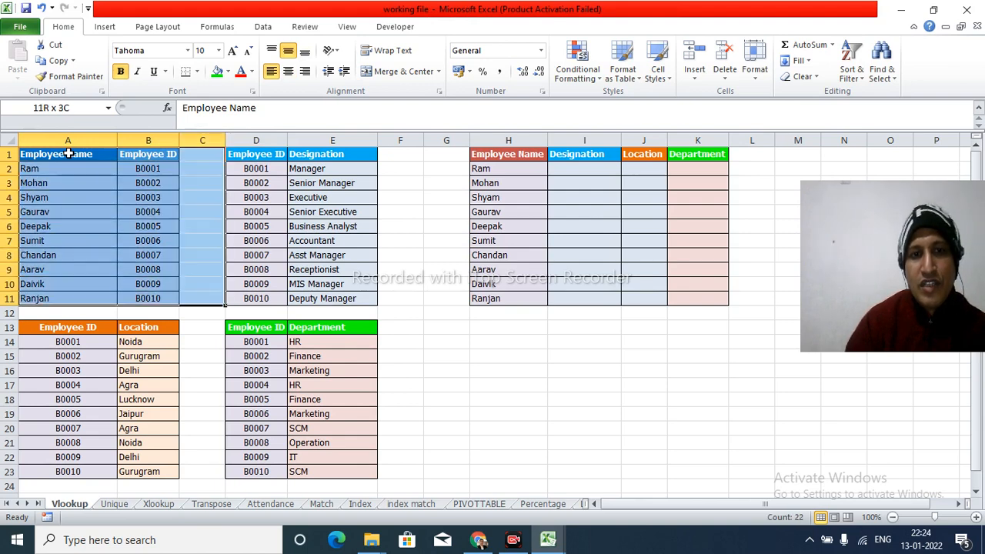
pyautogui.hotkey('shift', 'Down')
pyautogui.hotkey('shift', 'Down')
pyautogui.hotkey('shift', 'Down')
pyautogui.hotkey('shift', 'Down')
pyautogui.hotkey('shift', 'Down')
pyautogui.hotkey('shift', 'Down')
pyautogui.hotkey('shift', 'Down')
pyautogui.hotkey('shift', 'Down')
pyautogui.hotkey('shift', 'Down')
pyautogui.hotkey('shift', 'Down')
pyautogui.hotkey('shift', 'Down')
# Examine the Employee Name, Designation, Location and Department columns of the result table in H1:K11.
pyautogui.click(67, 154)
pyautogui.press('Right')
pyautogui.press('Right')
pyautogui.press('Right')
pyautogui.press('Right')
pyautogui.press('Right')
pyautogui.press('Right')
pyautogui.press('Right')
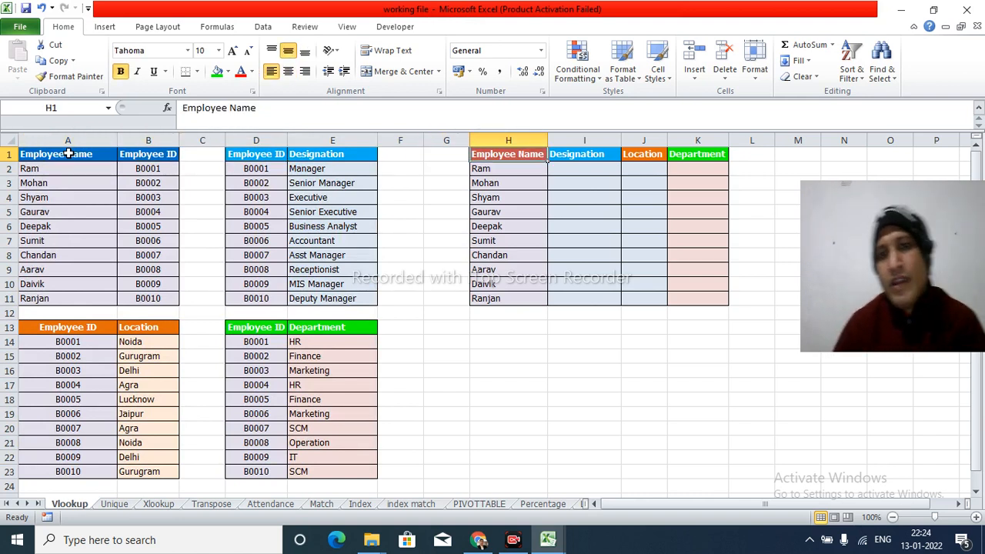
pyautogui.press('Right')
pyautogui.press('Right')
pyautogui.press('Right')
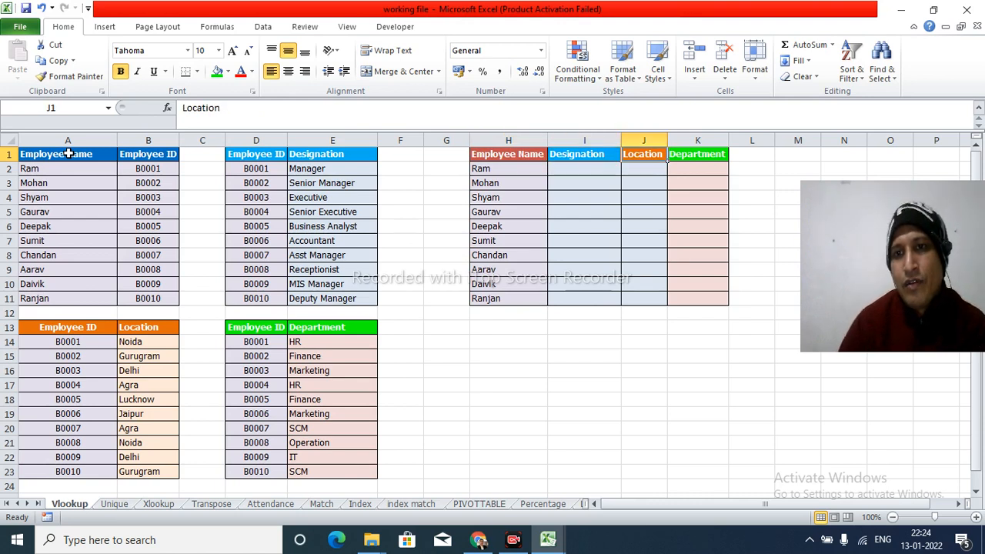
pyautogui.press('Left')
pyautogui.press('Left')
pyautogui.press('Left')
pyautogui.press('Left')
pyautogui.press('Left')
pyautogui.press('Right')
pyautogui.press('Right')
pyautogui.press('Down')
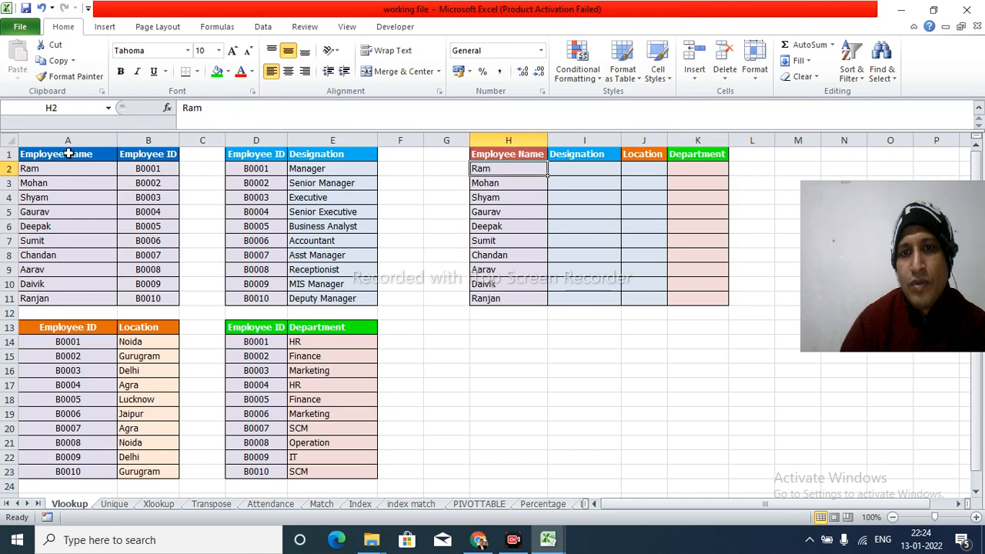
# Compare the first Employee ID entry across the four source tables.
pyautogui.click(254, 140)
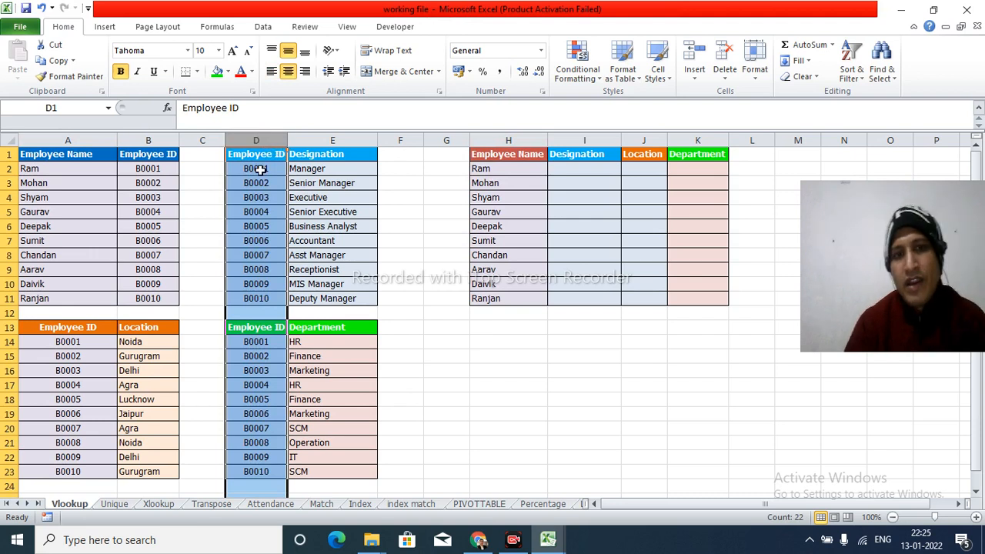
pyautogui.click(257, 169)
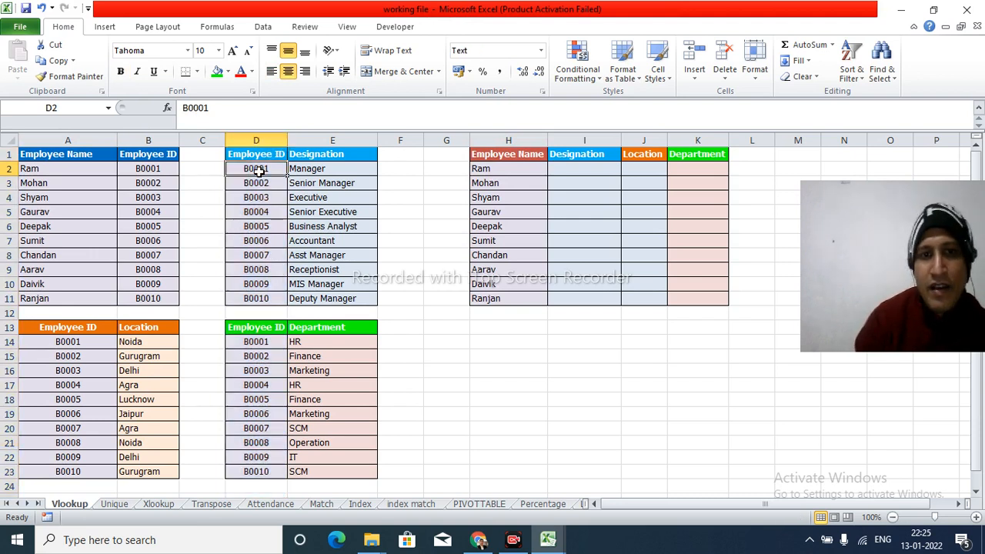
pyautogui.click(154, 168)
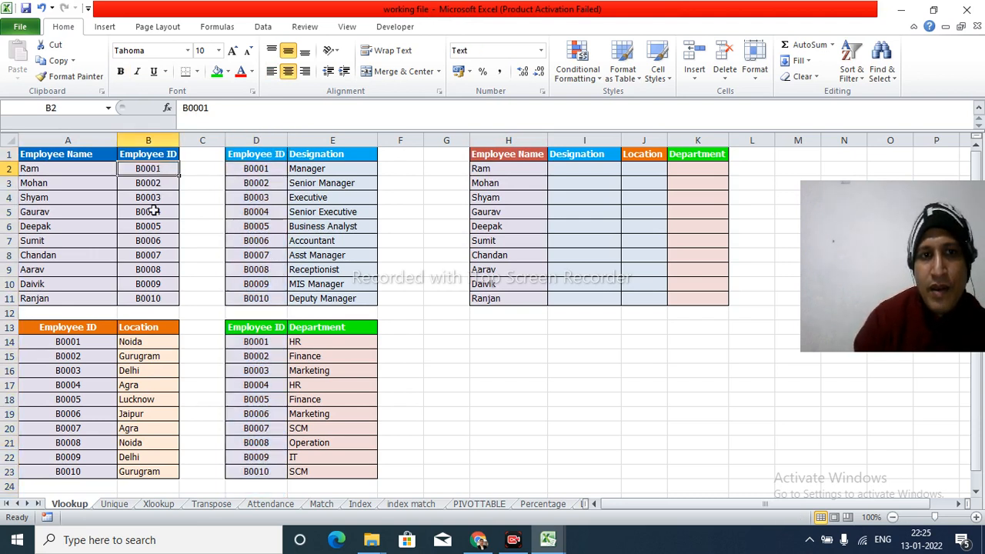
pyautogui.click(82, 340)
pyautogui.click(250, 342)
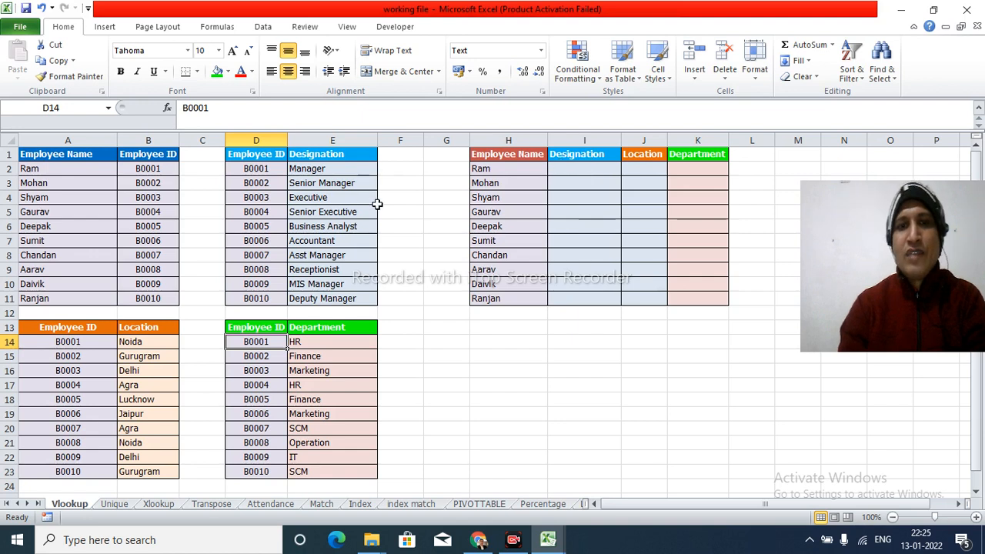
# Begin a nested formula in I2 with a second VLOOKUP as the outer VLOOKUP's lookup value.
pyautogui.click(563, 170)
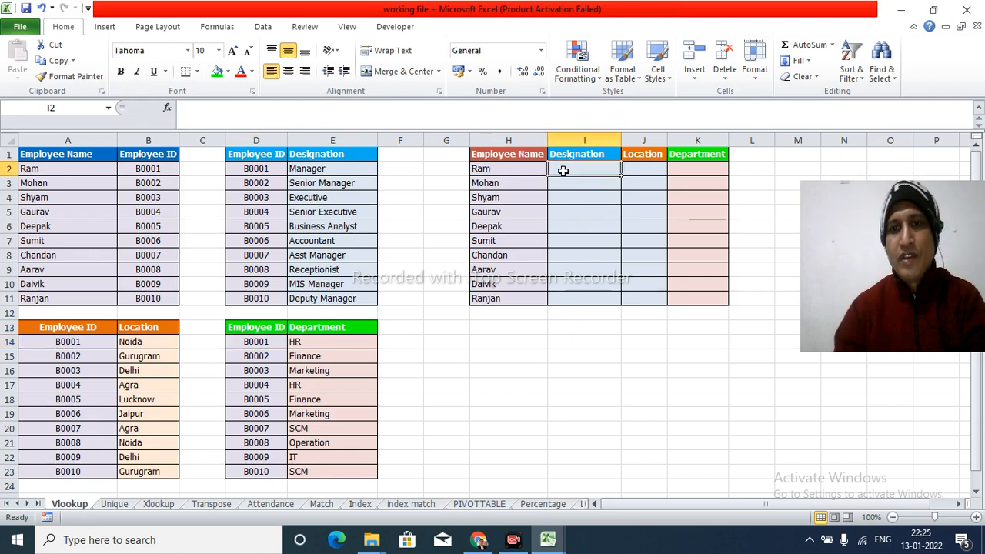
pyautogui.write('=')
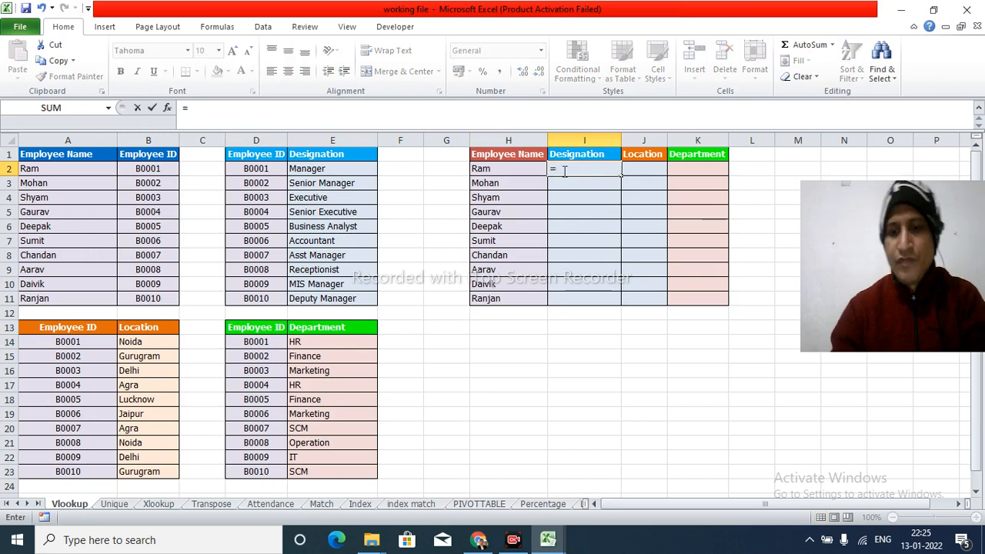
pyautogui.write('vlookup(')
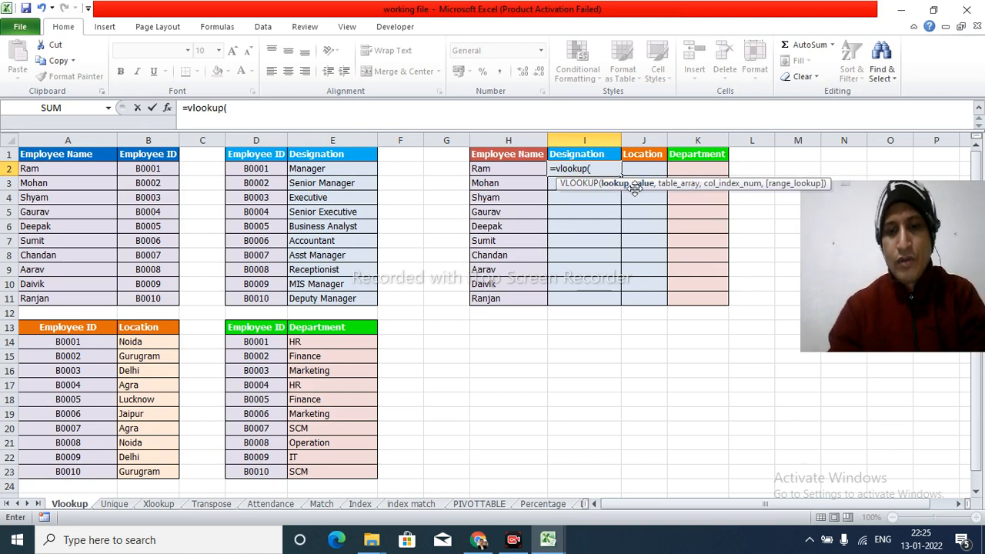
pyautogui.write('vloo')
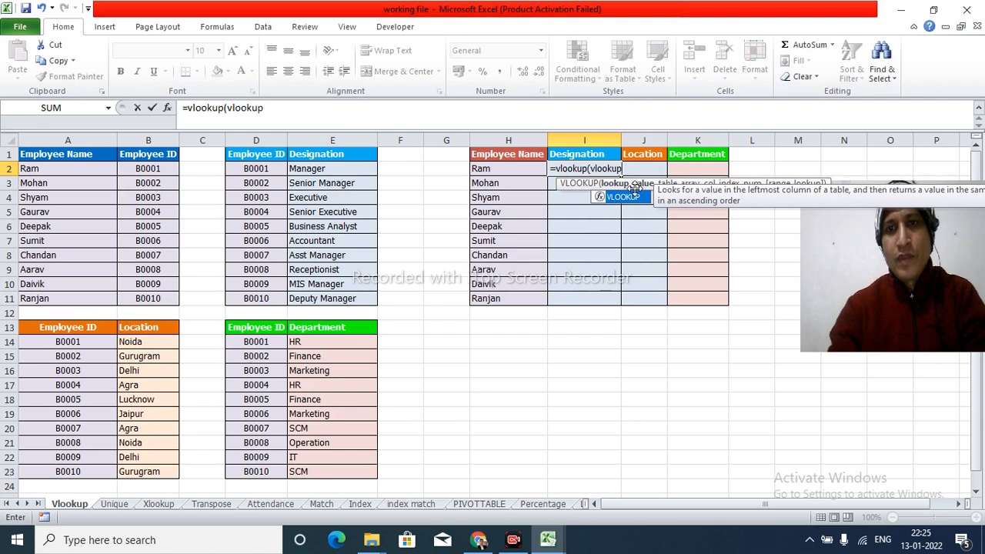
pyautogui.write('kup')
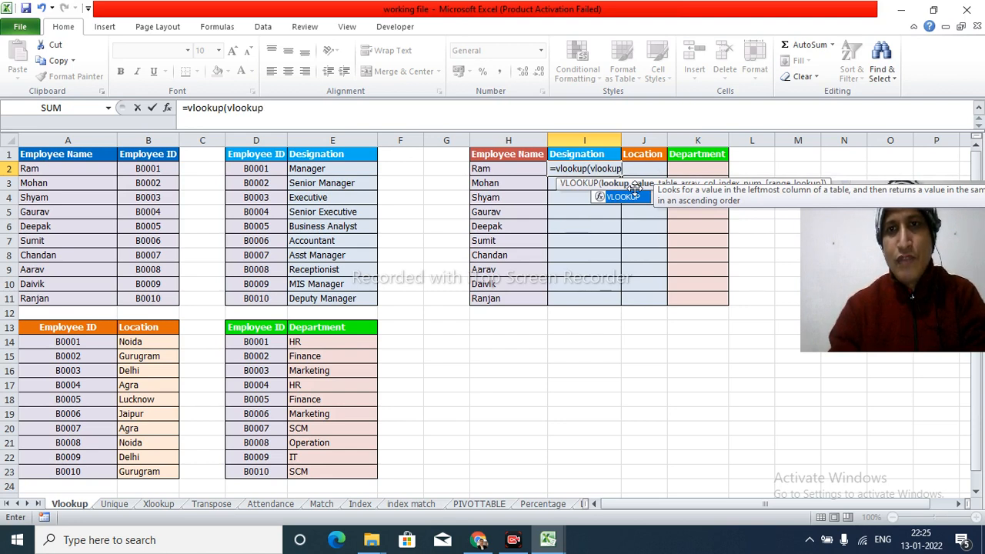
pyautogui.write('(')
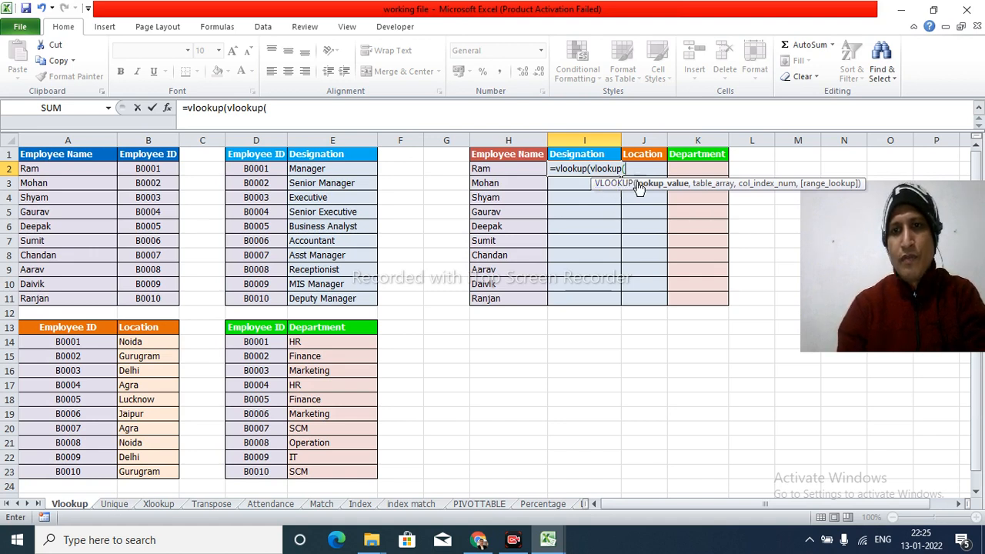
# Give the inner VLOOKUP the lookup value H2 and the absolute table range $A$2:$B$11.
pyautogui.click(491, 169)
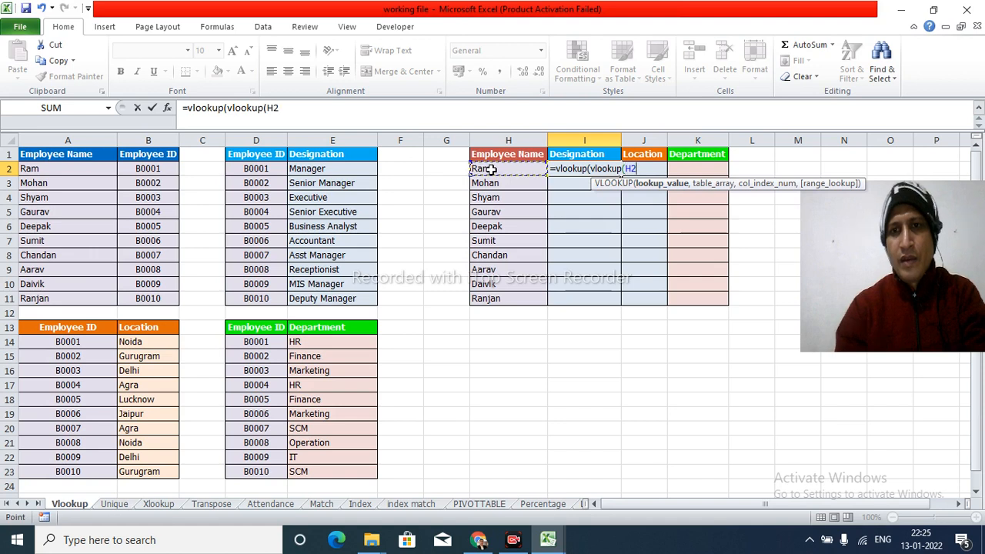
pyautogui.write(',')
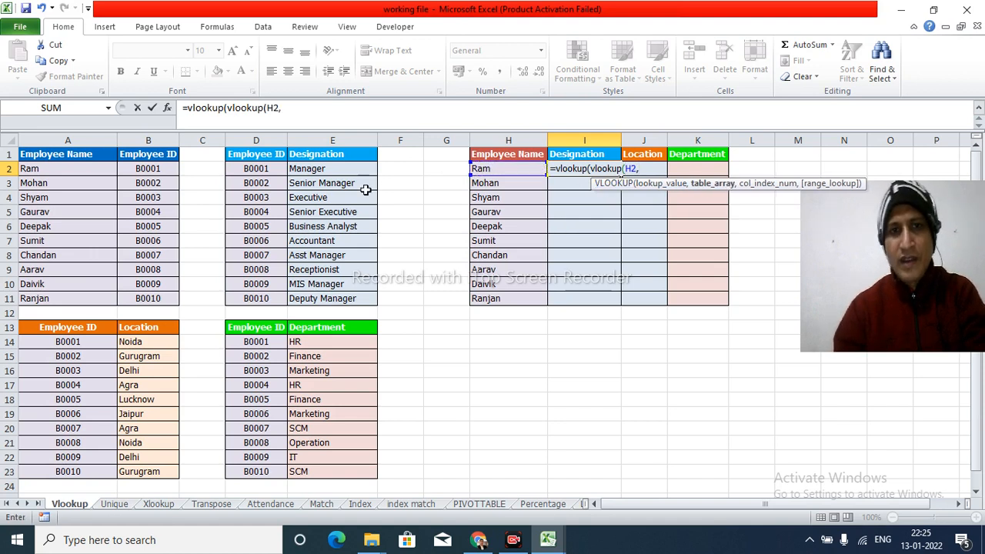
pyautogui.click(48, 171)
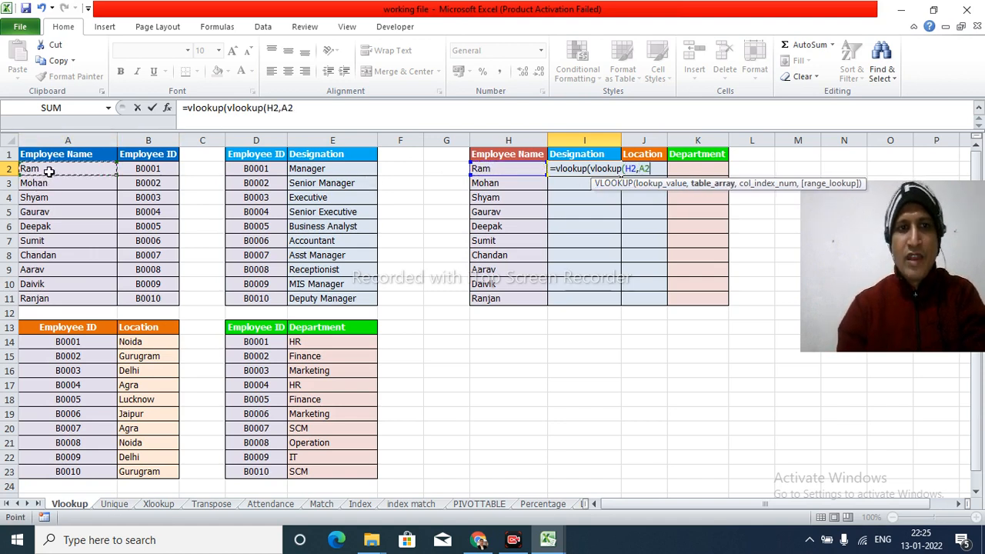
pyautogui.hotkey('shift', 'Right')
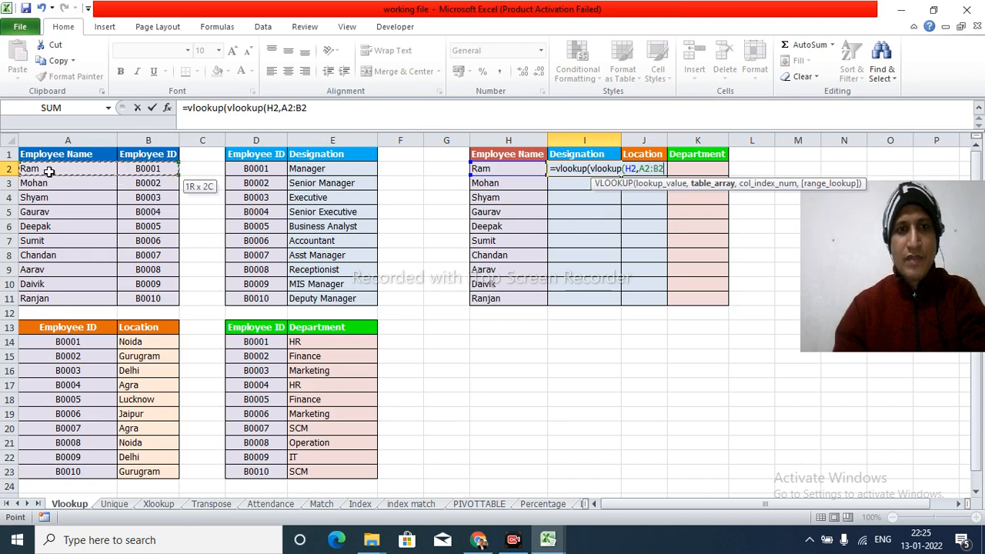
pyautogui.hotkey('ctrl', 'shift', 'Down')
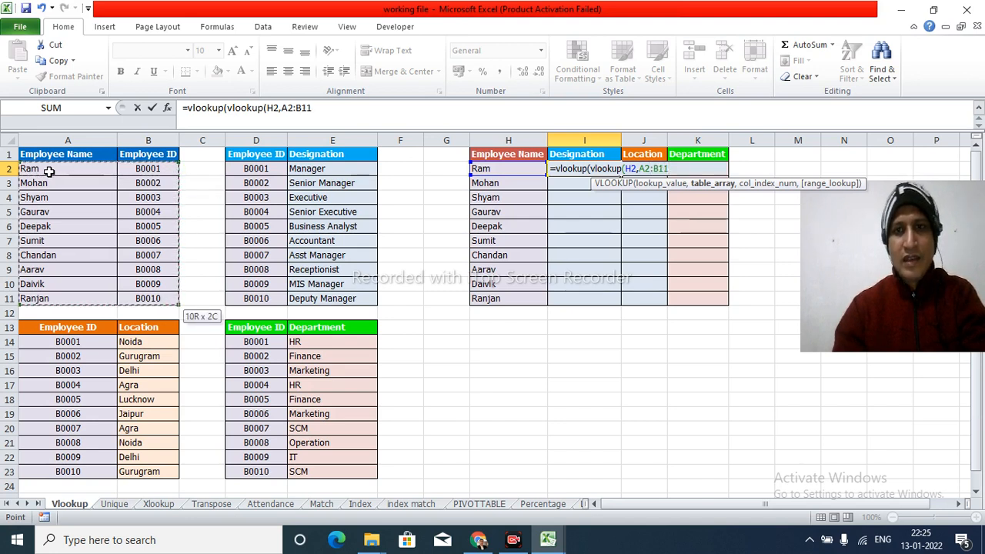
pyautogui.press('F4')
pyautogui.write(',')
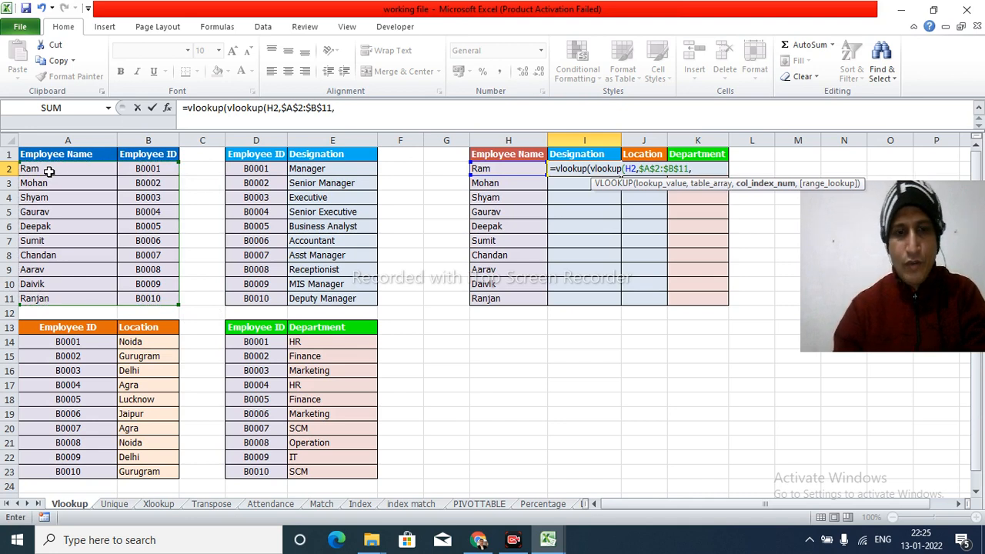
# Finish the inner VLOOKUP with column index 2 and range lookup 0, then continue to the outer VLOOKUP's table argument.
pyautogui.write('2')
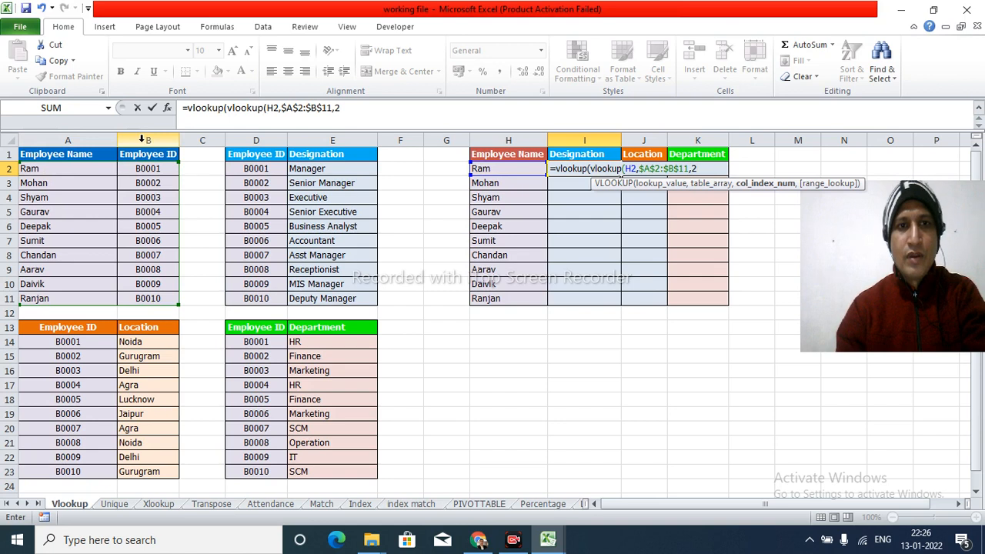
pyautogui.write(',')
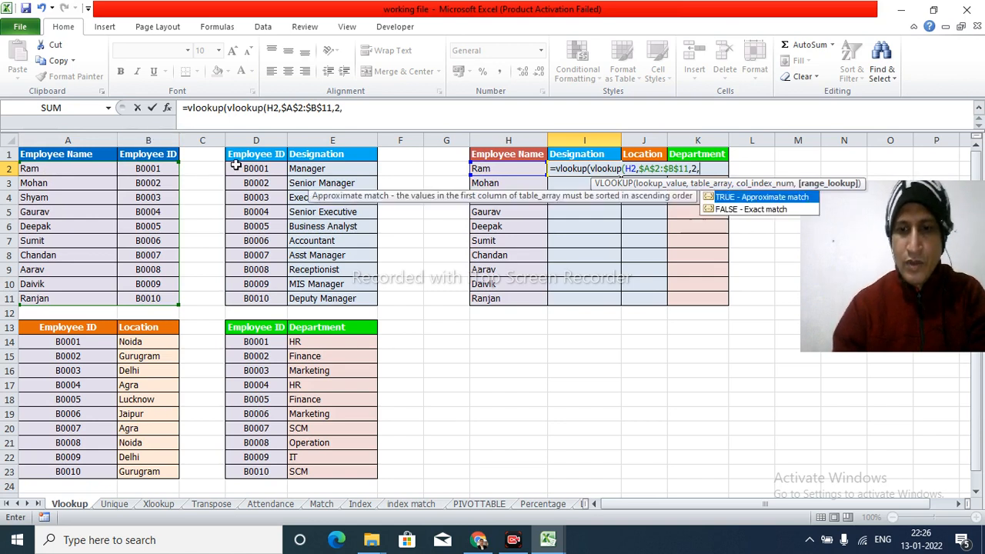
pyautogui.write('0)')
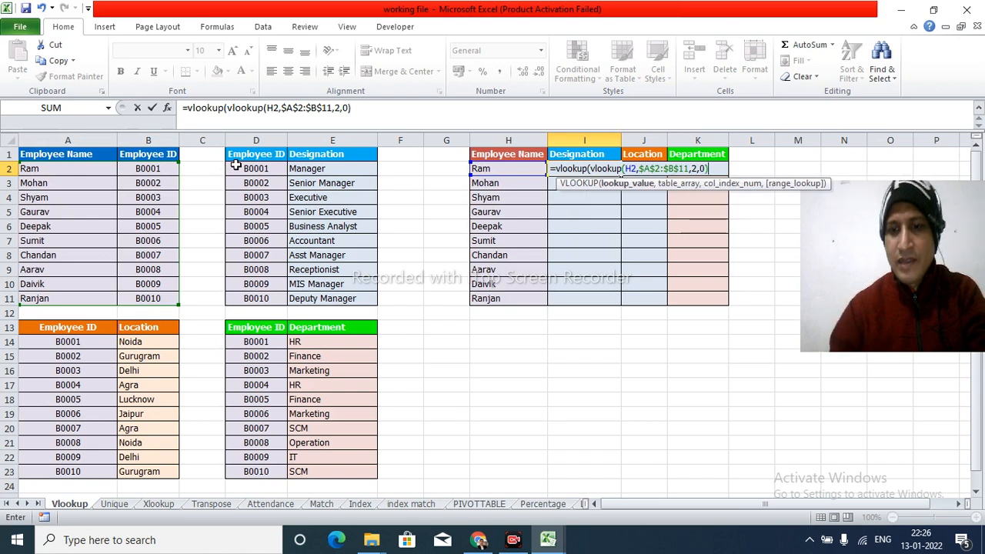
pyautogui.write(',')
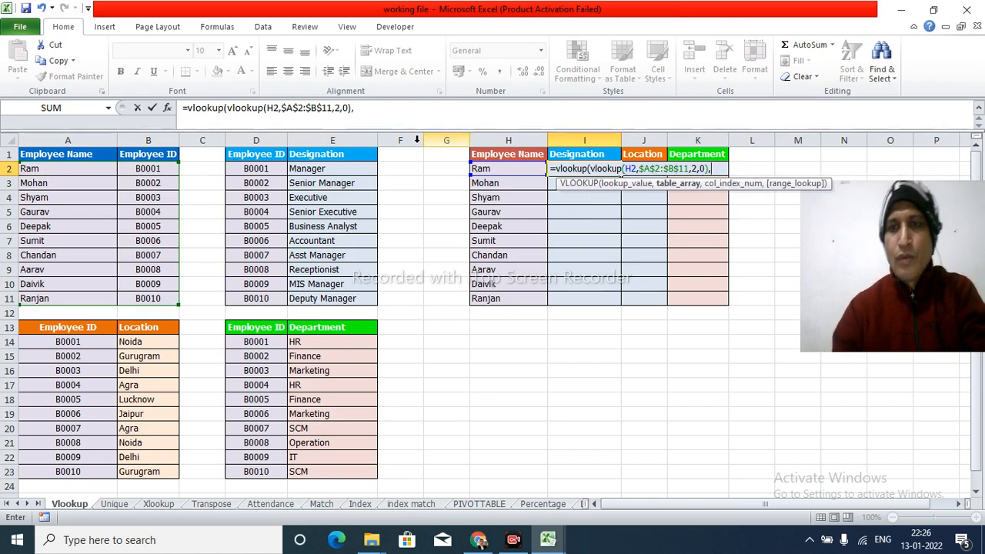
pyautogui.moveTo(590, 169); pyautogui.dragTo(702, 172)
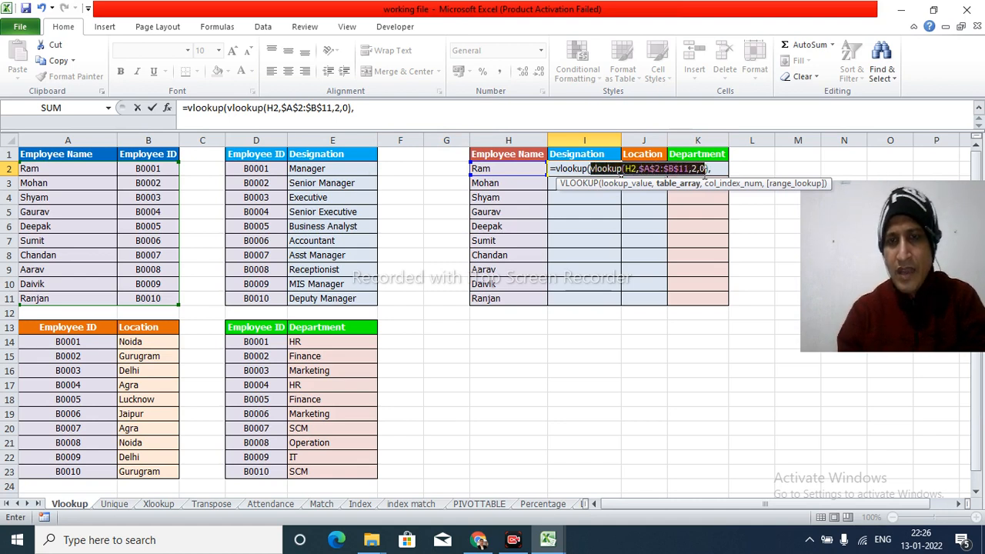
# Set the outer VLOOKUP's table array in I2 to the absolute Designation table range $D$2:$E$11.
pyautogui.moveTo(701, 172); pyautogui.dragTo(691, 170)
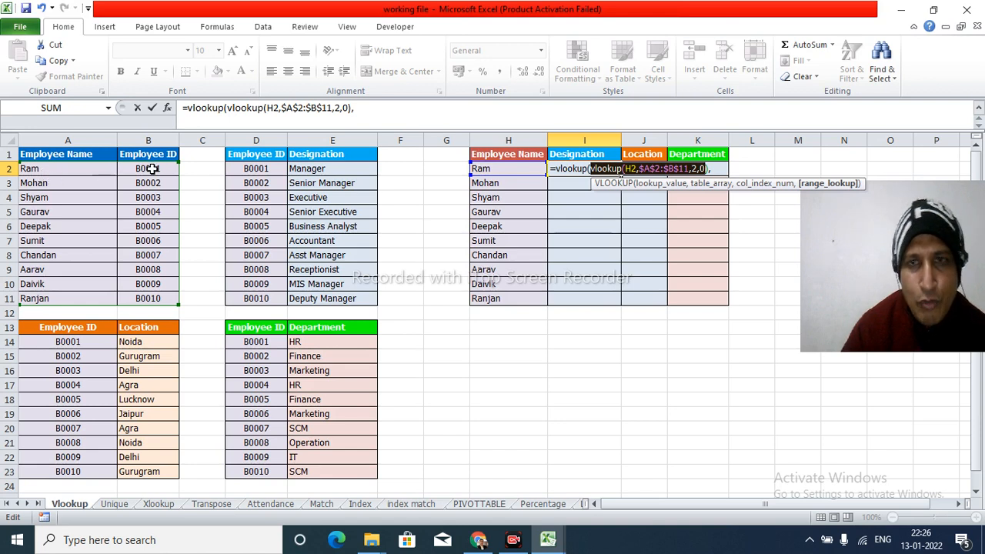
pyautogui.click(714, 168)
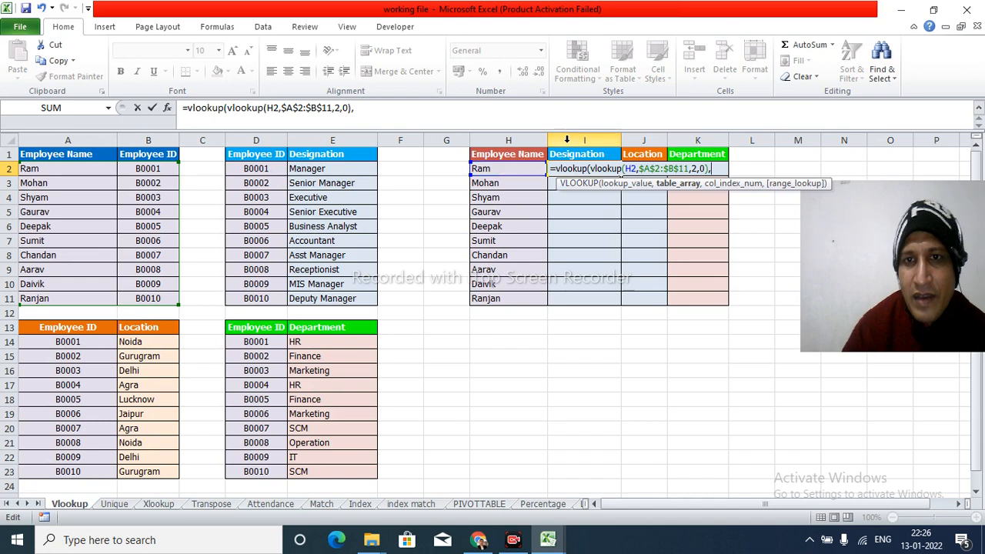
pyautogui.click(267, 170)
pyautogui.hotkey('shift', 'Right')
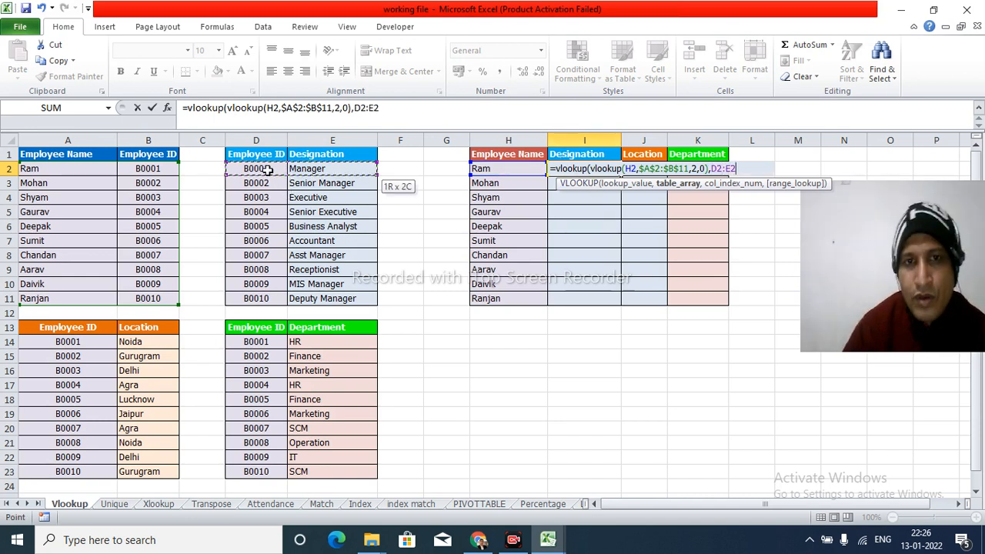
pyautogui.hotkey('ctrl', 'shift', 'Down')
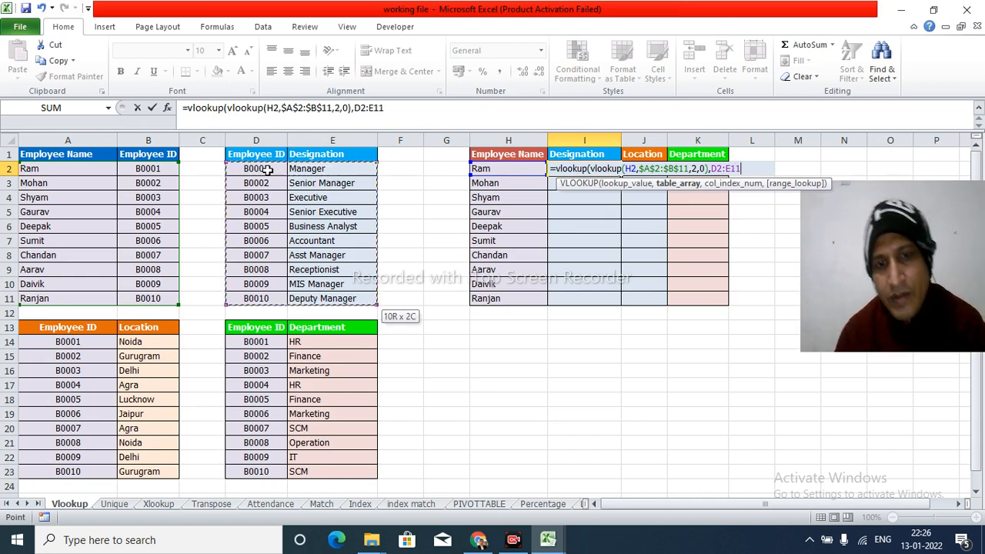
pyautogui.press('F4')
# Complete the outer VLOOKUP with column index 2 and range lookup 0, and enter the formula with the proposed correction accepted.
pyautogui.write(',2')
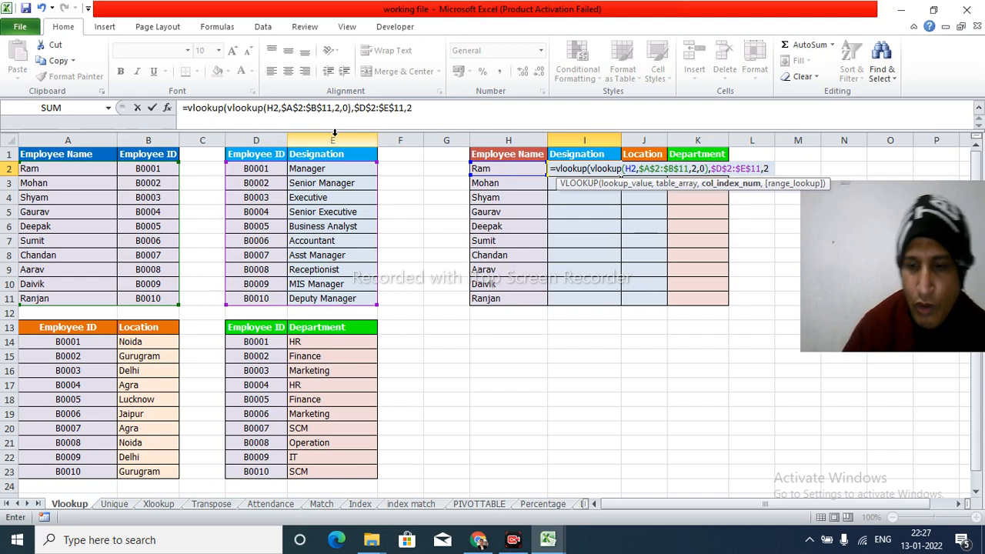
pyautogui.write(',0')
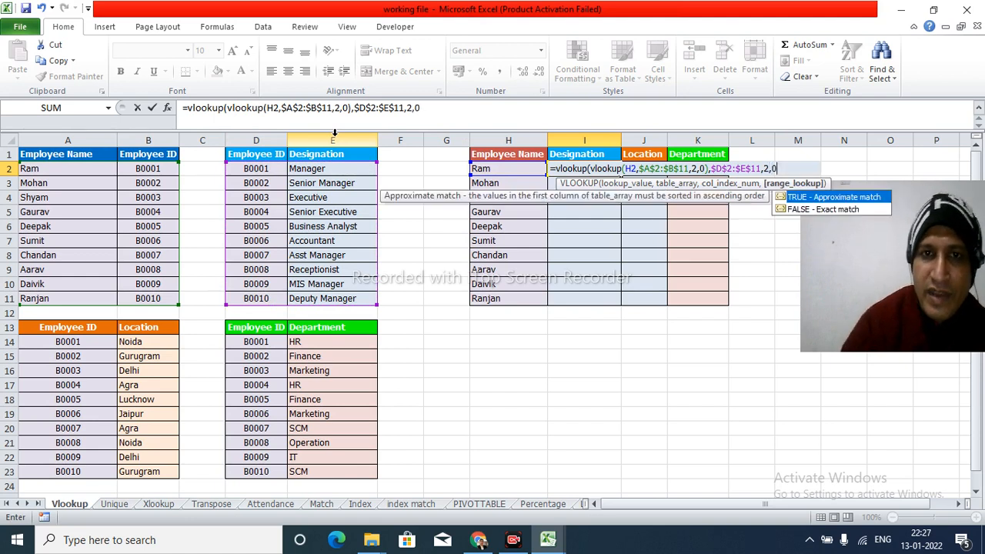
pyautogui.write(')')
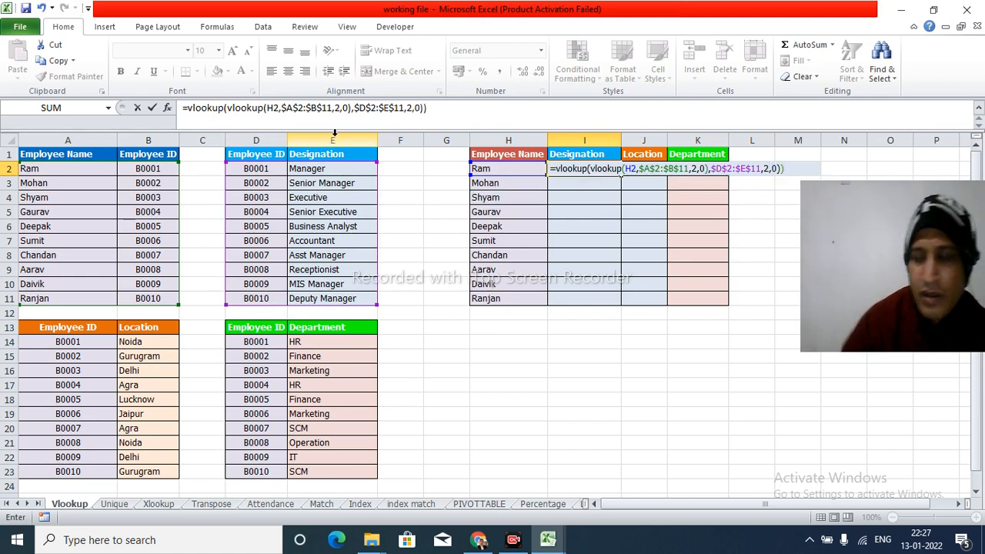
pyautogui.press('Return')
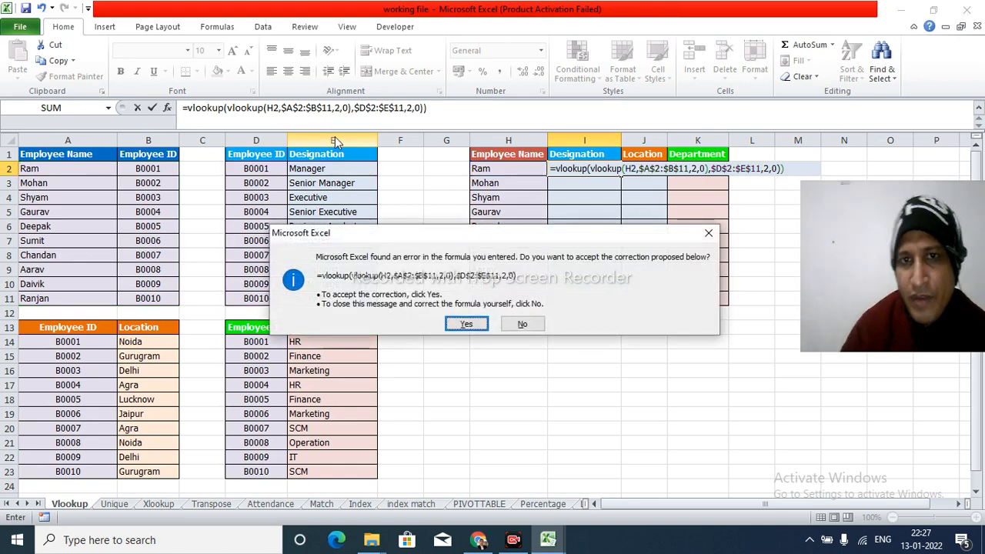
pyautogui.press('Return')
# Fill the Designation formula from I2 down through I11.
pyautogui.press('Up')
pyautogui.hotkey('shift', 'Down')
pyautogui.hotkey('shift', 'Down')
pyautogui.hotkey('shift', 'Down')
pyautogui.hotkey('shift', 'Down')
pyautogui.hotkey('shift', 'Down')
pyautogui.hotkey('shift', 'Down')
pyautogui.hotkey('shift', 'Down')
pyautogui.hotkey('shift', 'Down')
pyautogui.hotkey('shift', 'Down')
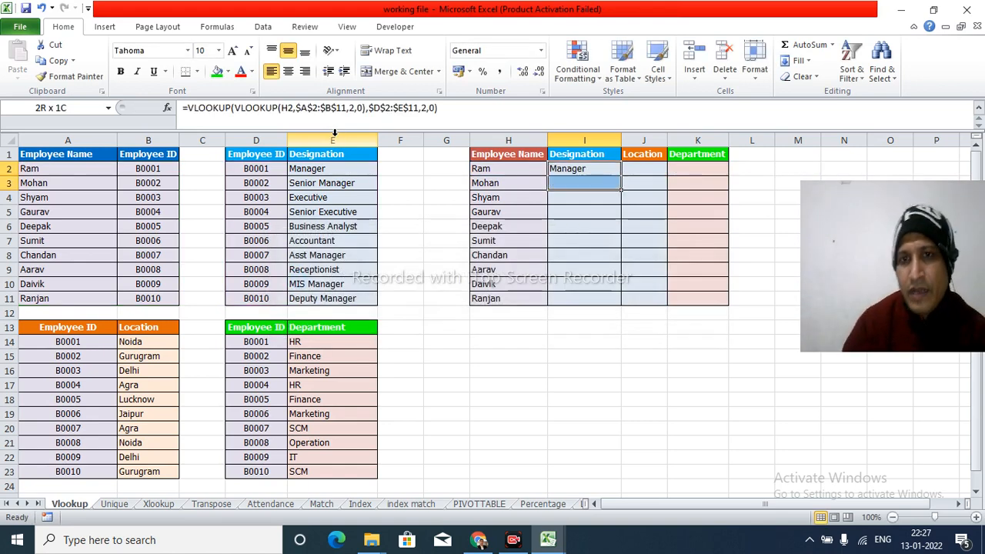
pyautogui.hotkey('ctrl', 'd')
pyautogui.press('Down')
pyautogui.press('Up')
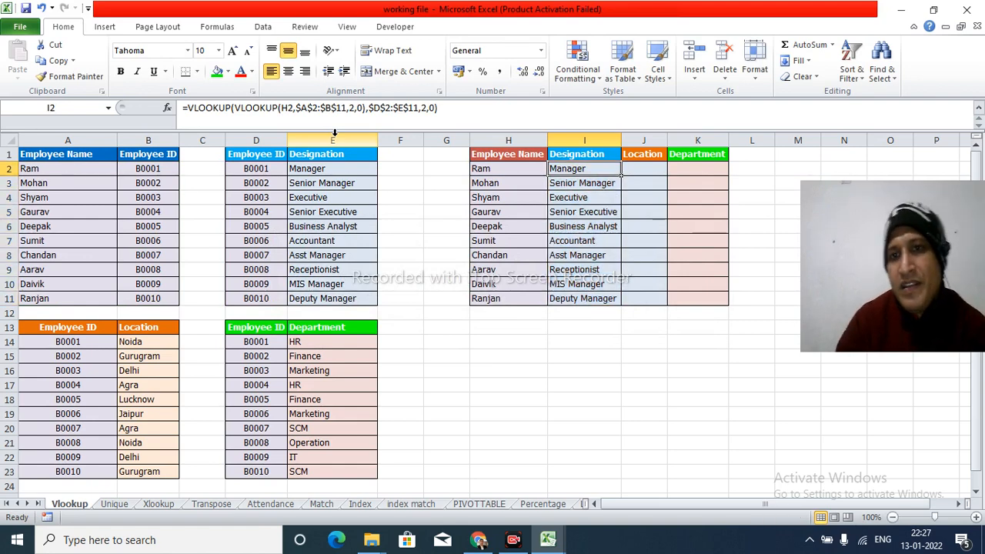
# Copy the nested VLOOKUP formula text from I2 and paste it after an equals sign in J2.
pyautogui.moveTo(445, 110); pyautogui.dragTo(190, 113)
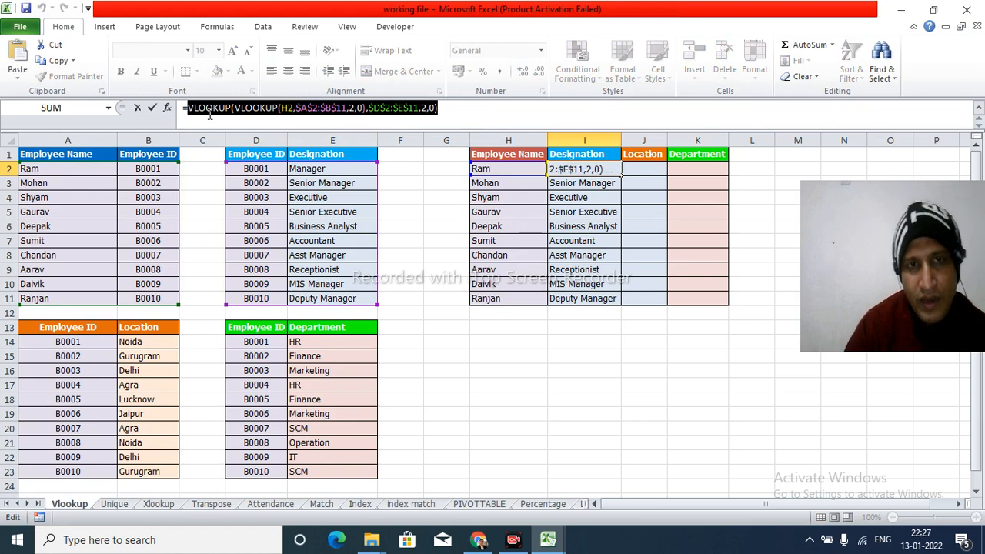
pyautogui.press('Return')
pyautogui.press('Right')
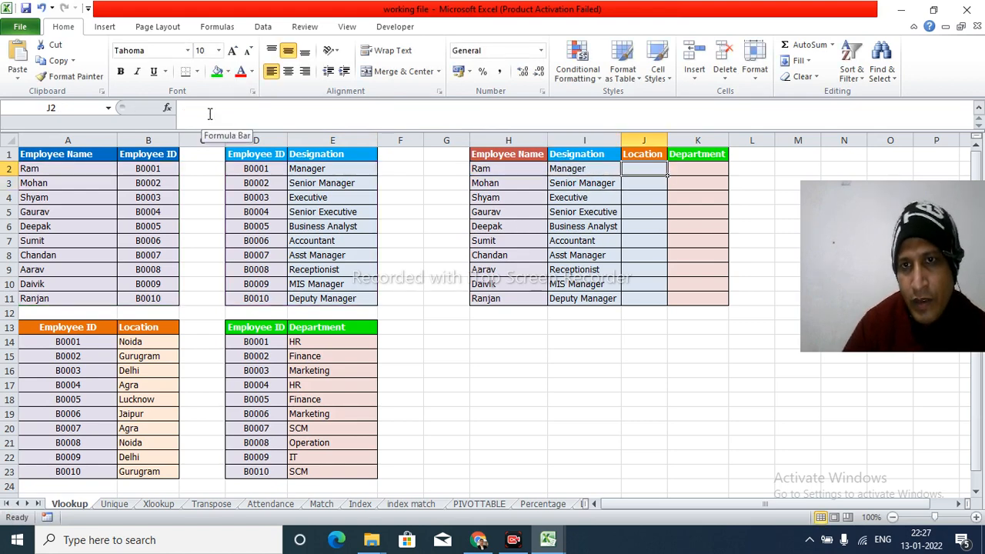
pyautogui.write('=')
pyautogui.hotkey('ctrl', 'v')
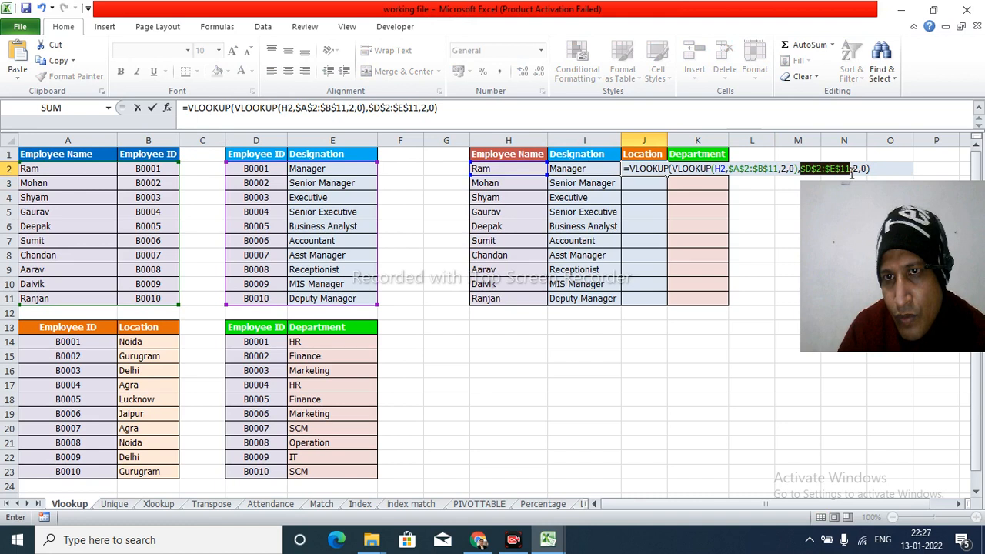
# Replace the outer VLOOKUP's table range in J2 with the absolute Location table range $A$14:$B$23 and enter the formula.
pyautogui.press('F2')
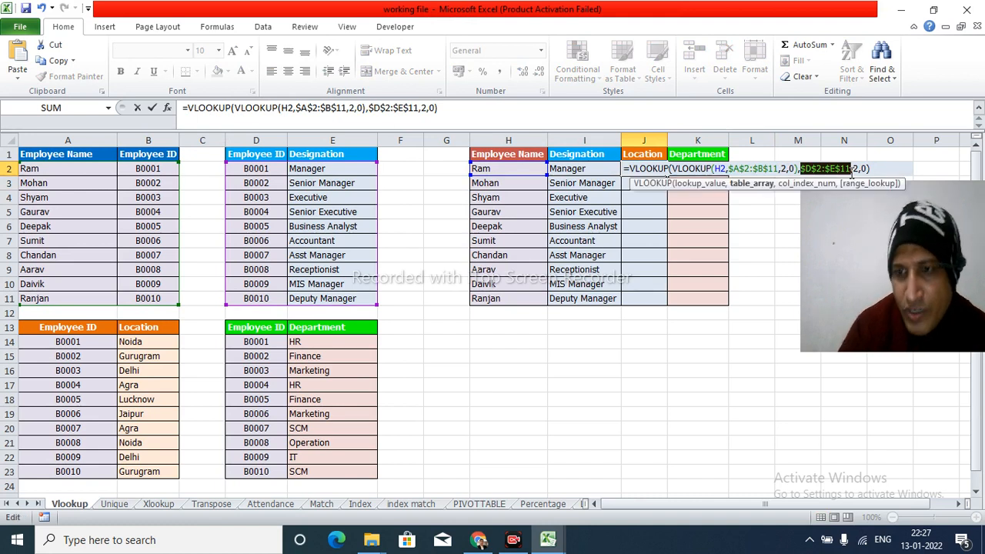
pyautogui.press('Delete')
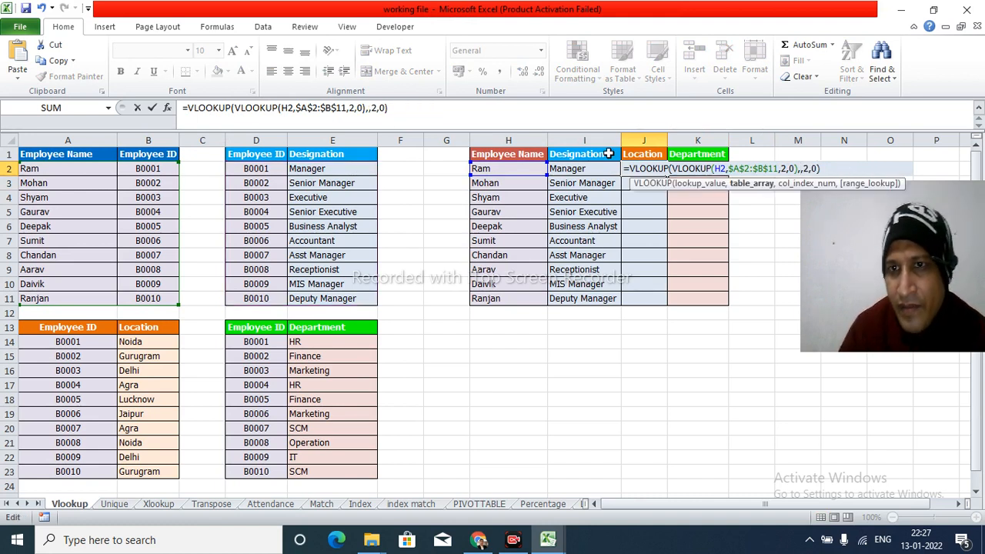
pyautogui.moveTo(69, 343); pyautogui.dragTo(148, 343)
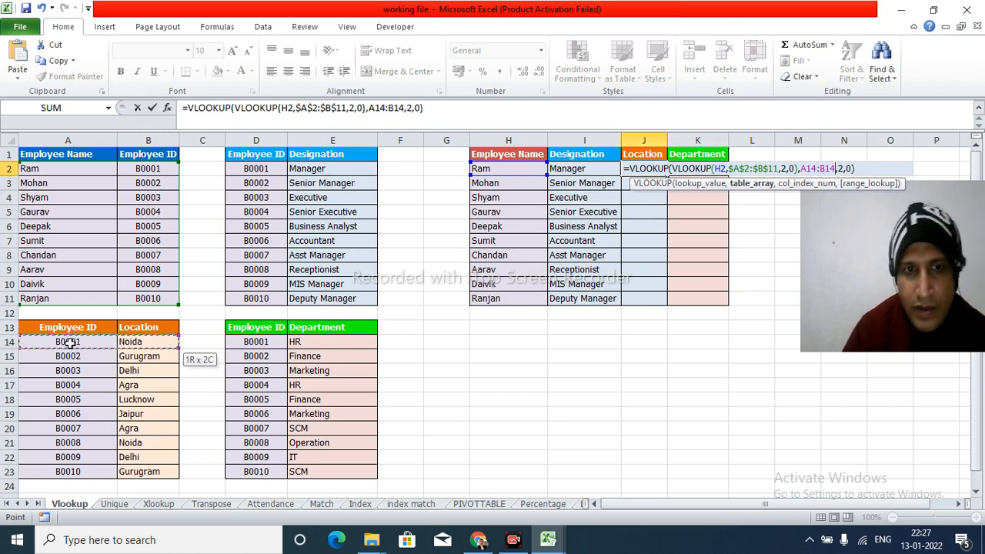
pyautogui.hotkey('ctrl', 'shift', 'Down')
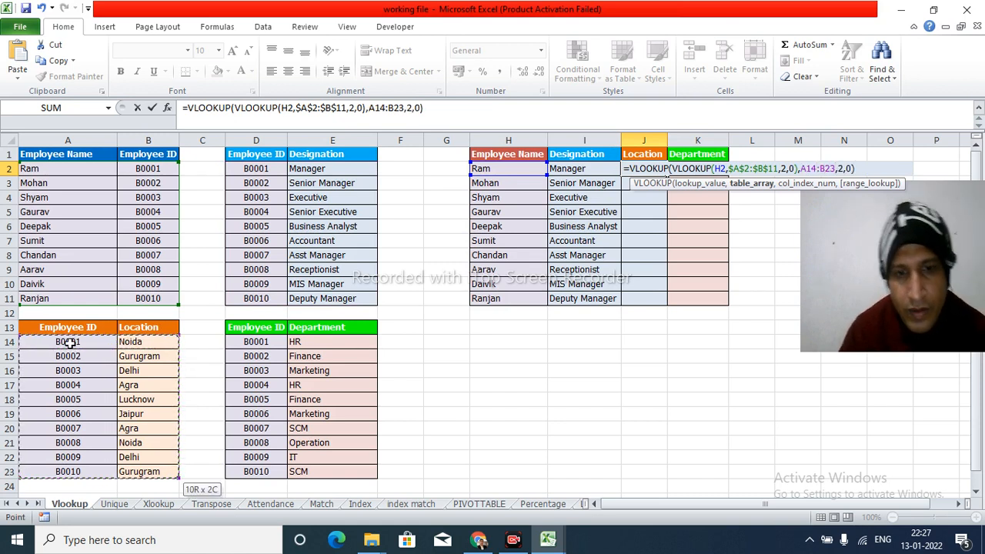
pyautogui.press('F4')
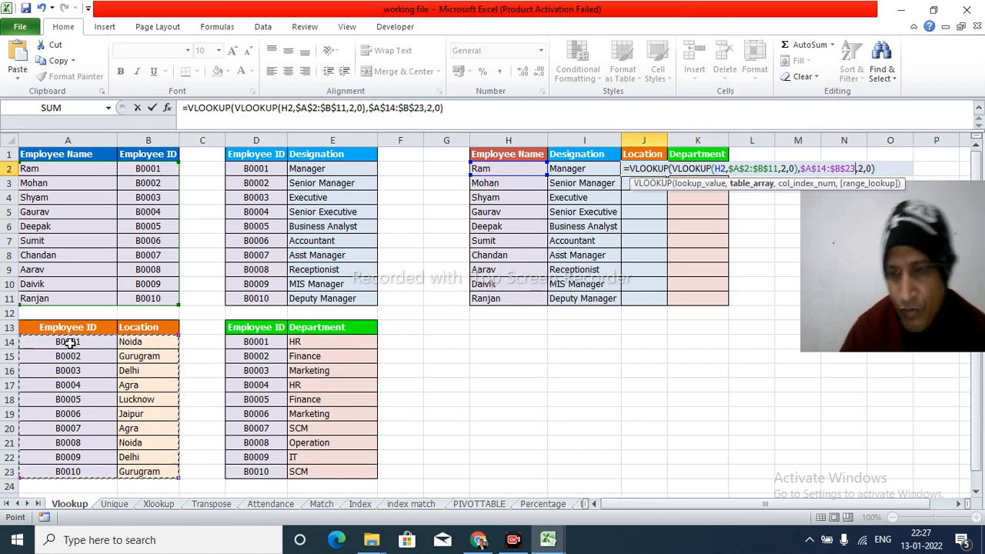
pyautogui.click(881, 169)
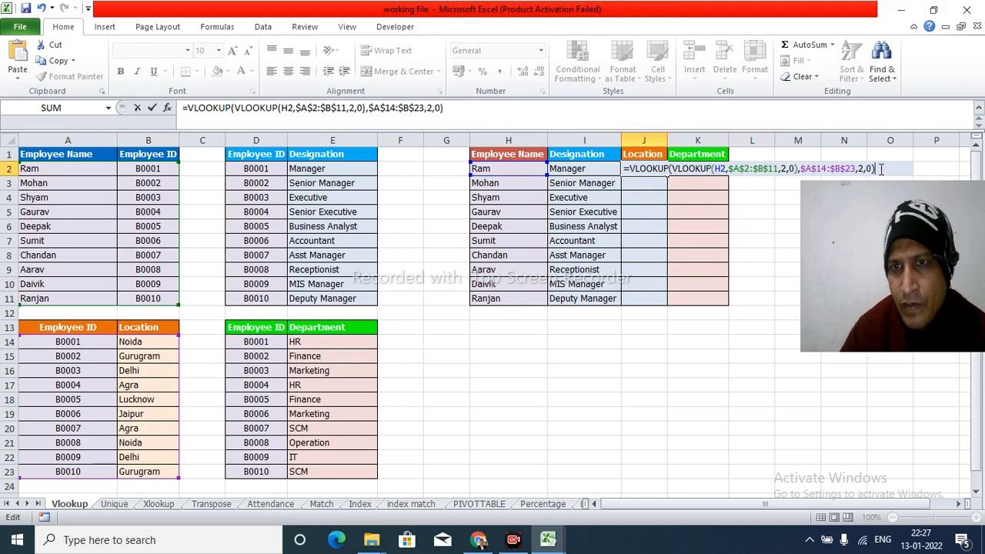
pyautogui.write(')')
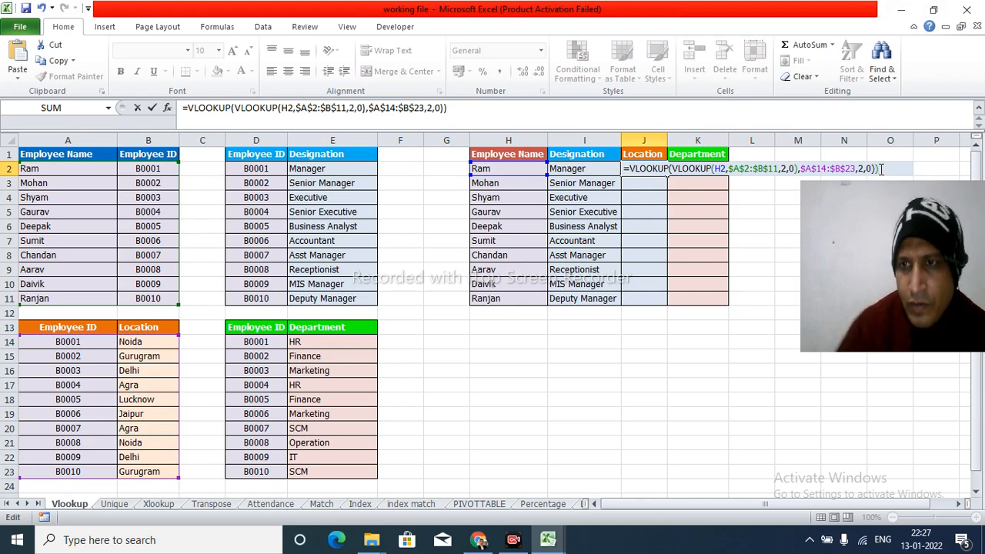
pyautogui.press('Return')
pyautogui.press('Return')
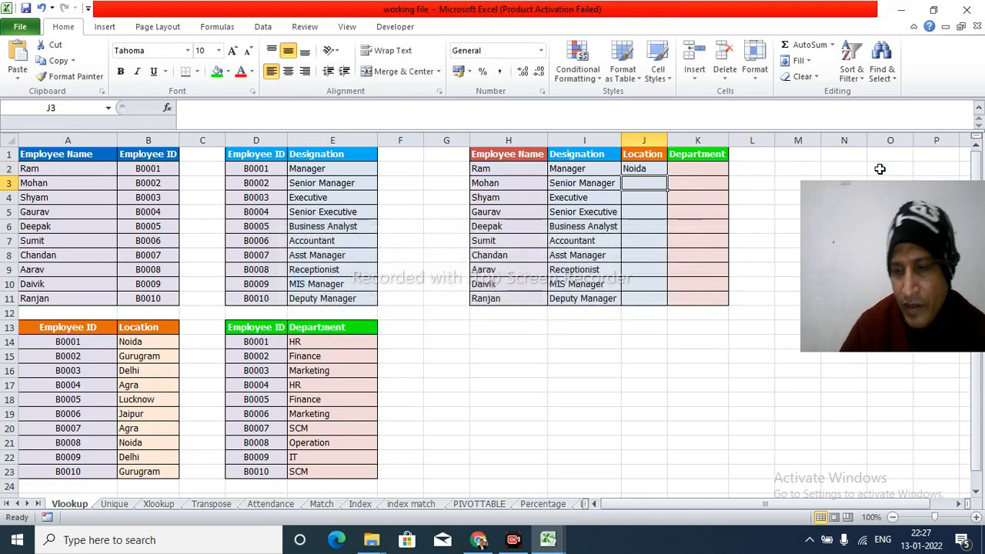
pyautogui.hotkey('ctrl', 'c')
pyautogui.press('Down')
pyautogui.hotkey('shift', 'Down')
pyautogui.hotkey('shift', 'Down')
pyautogui.hotkey('shift', 'Down')
pyautogui.hotkey('shift', 'Down')
pyautogui.hotkey('shift', 'Down')
pyautogui.hotkey('shift', 'Down')
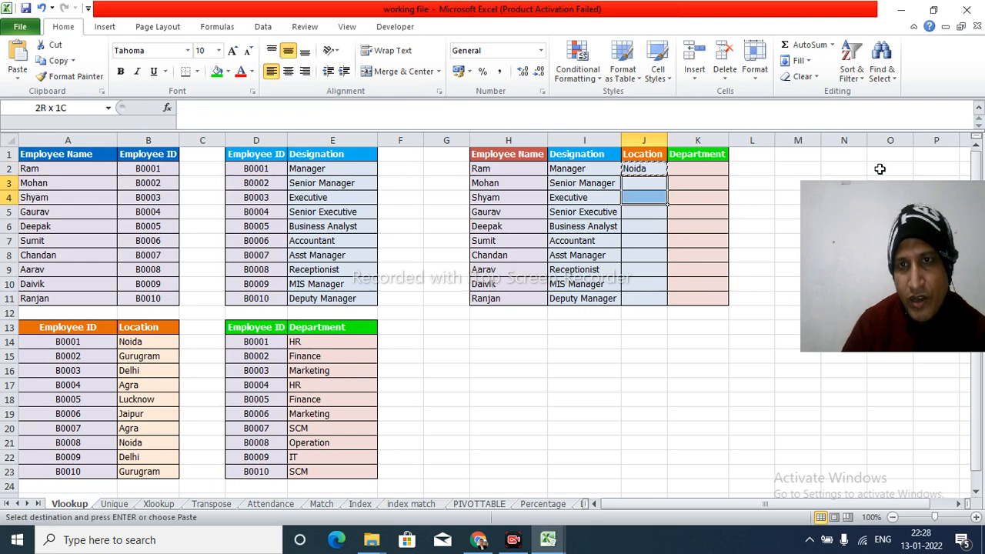
pyautogui.hotkey('shift', 'Down')
pyautogui.hotkey('shift', 'Down')
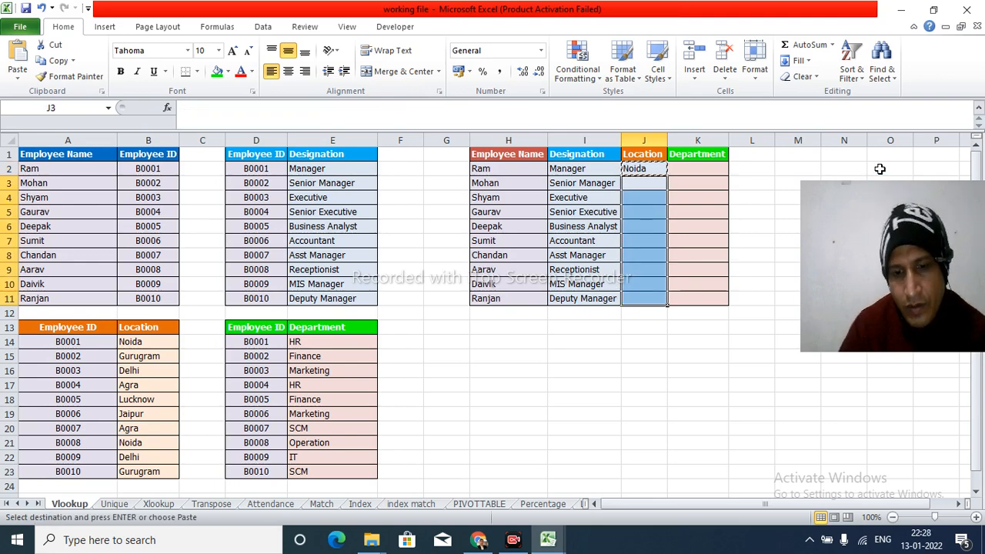
pyautogui.press('Escape')
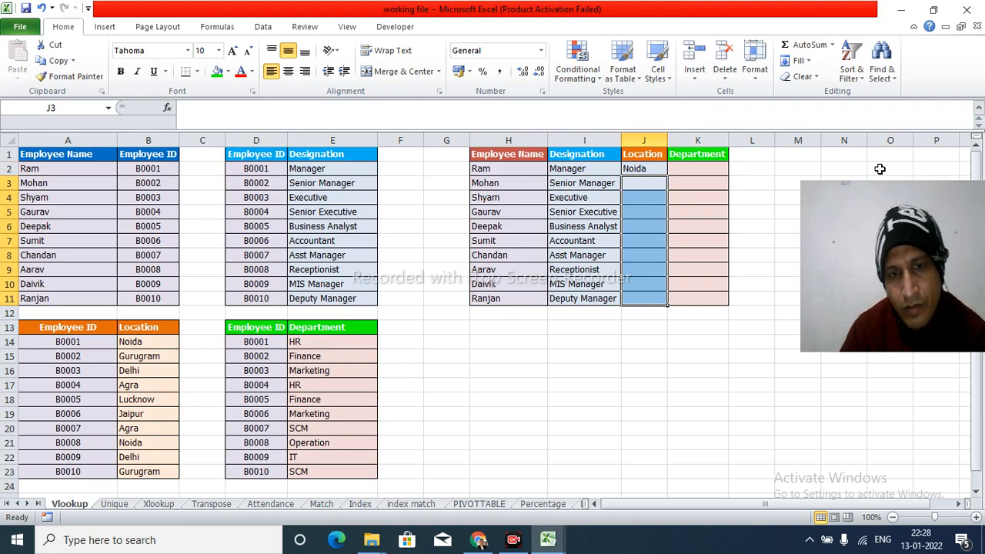
# Copy the Location formula from J2 into J3:J11.
pyautogui.press('Up')
pyautogui.hotkey('ctrl', 'c')
pyautogui.hotkey('ctrl', 'Down')
pyautogui.hotkey('ctrl', 'Up')
pyautogui.press('Down')
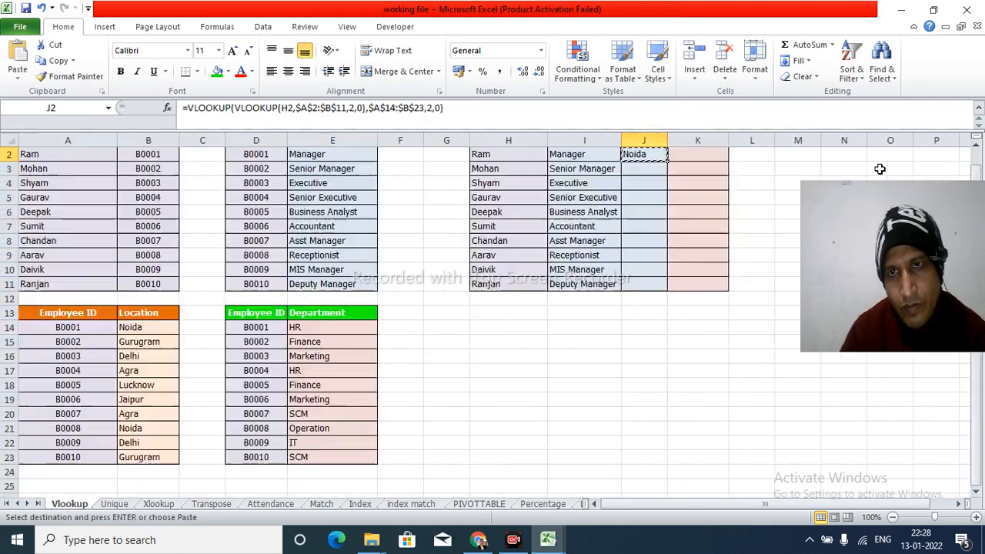
pyautogui.hotkey('shift', 'Down')
pyautogui.hotkey('shift', 'Down')
pyautogui.hotkey('shift', 'Down')
pyautogui.hotkey('shift', 'Down')
pyautogui.hotkey('shift', 'Down')
pyautogui.hotkey('shift', 'Down')
pyautogui.hotkey('shift', 'Down')
pyautogui.hotkey('shift', 'Down')
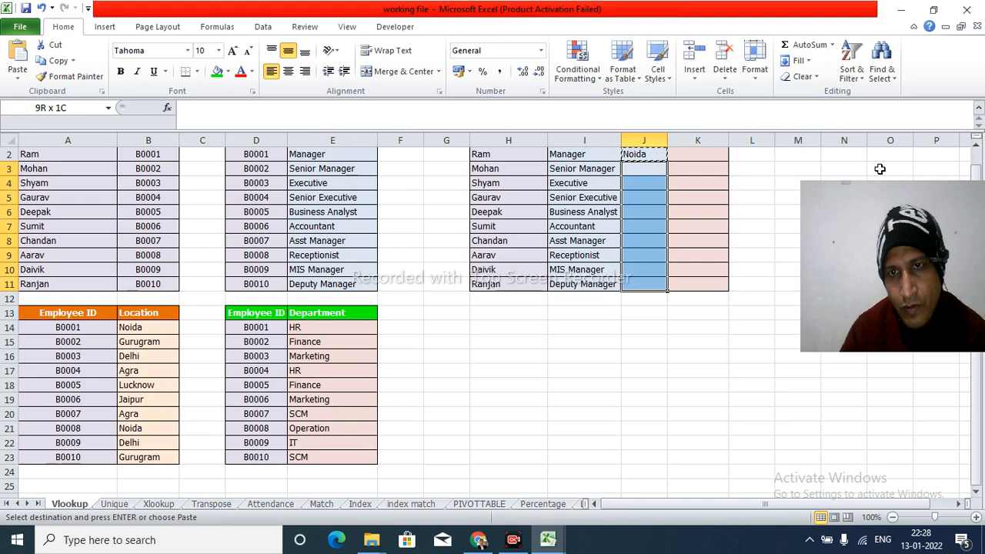
pyautogui.hotkey('ctrl', 'v')
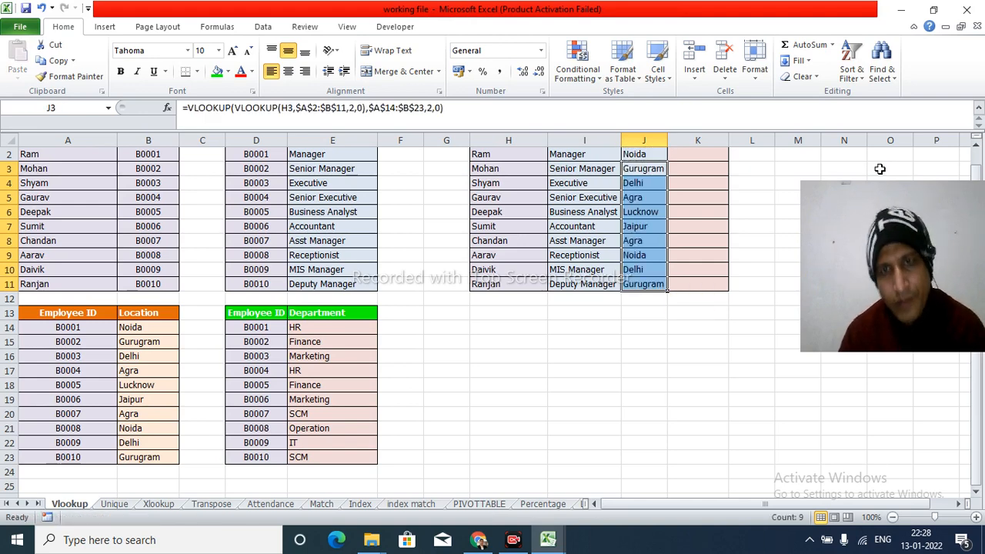
pyautogui.press('Escape')
# Copy the Location formula's text from J2 and paste it after an equals sign in K2.
pyautogui.hotkey('ctrl', 'Up')
pyautogui.press('Down')
pyautogui.press('Right')
pyautogui.press('Left')
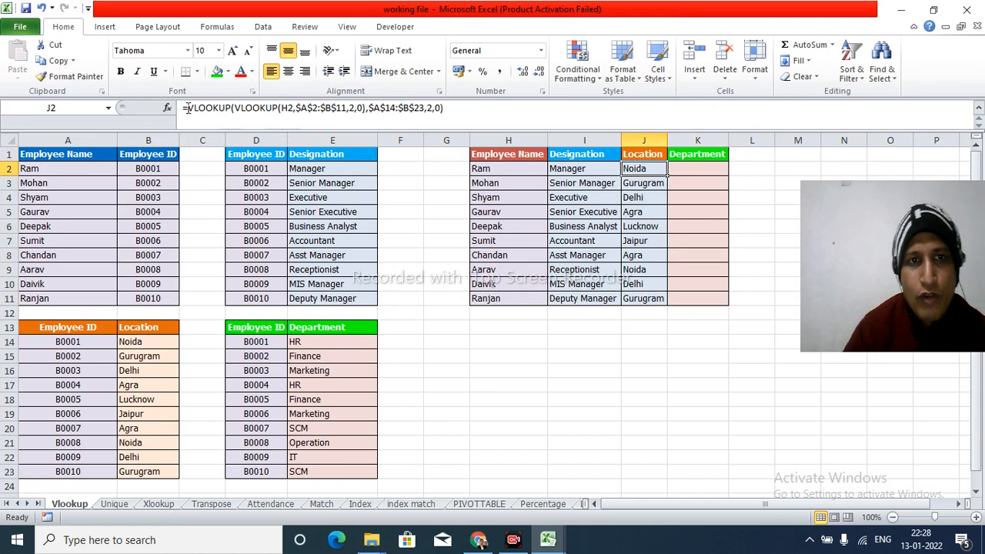
pyautogui.moveTo(188, 108); pyautogui.dragTo(480, 117)
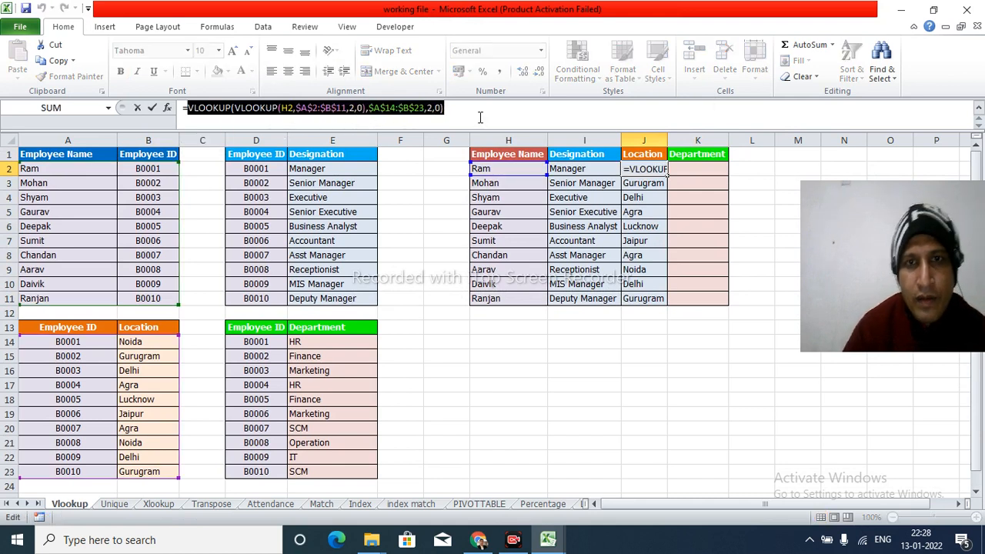
pyautogui.hotkey('ctrl', 'c')
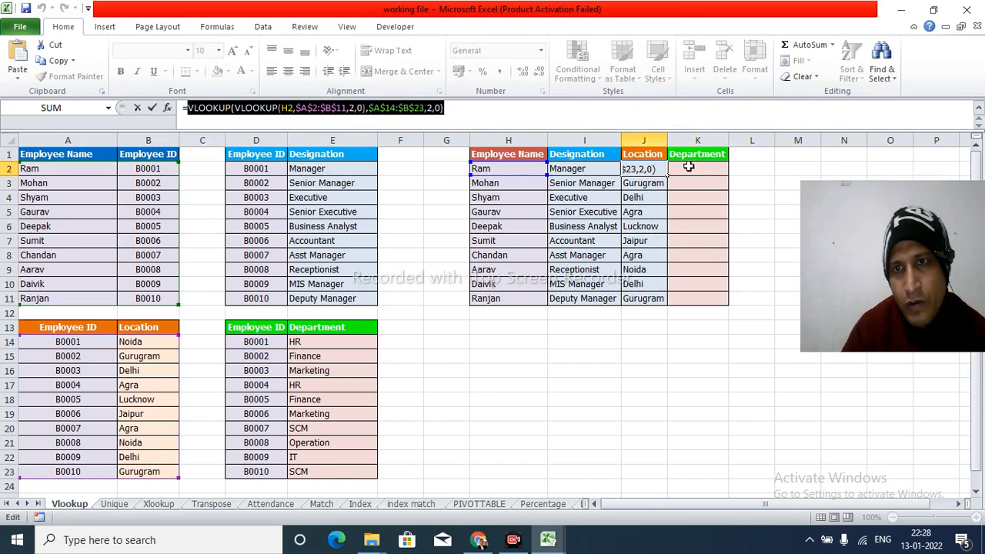
pyautogui.press('Return')
pyautogui.click(688, 167)
pyautogui.write('=')
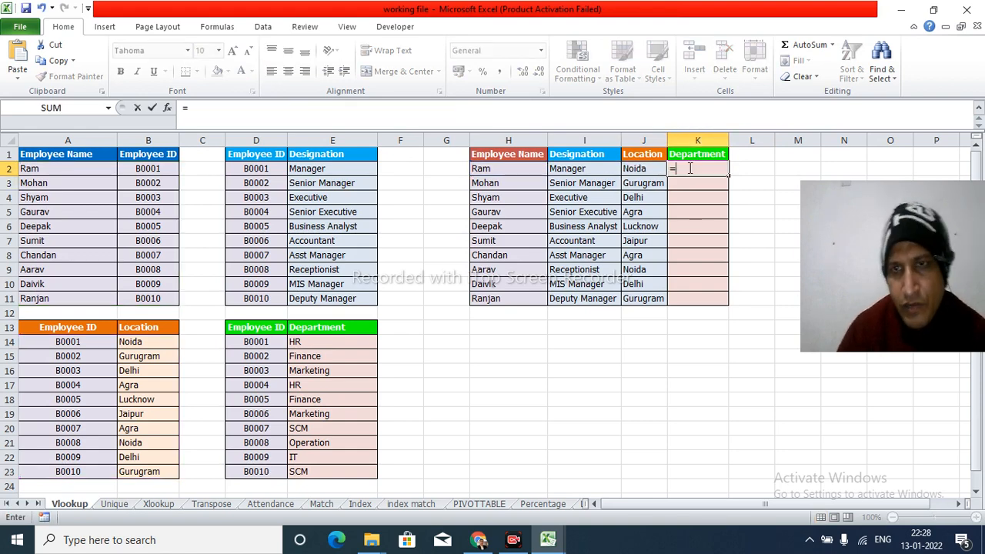
pyautogui.hotkey('ctrl', 'v')
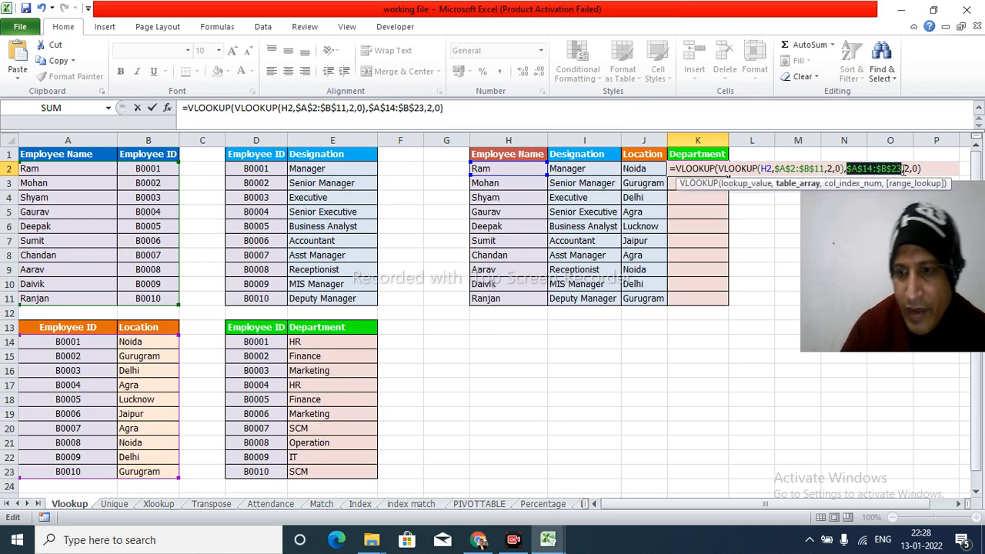
# Replace the outer VLOOKUP's table range in K2 with the absolute Department table range $D$14:$E$23 and enter the formula.
pyautogui.press('BackSpace')
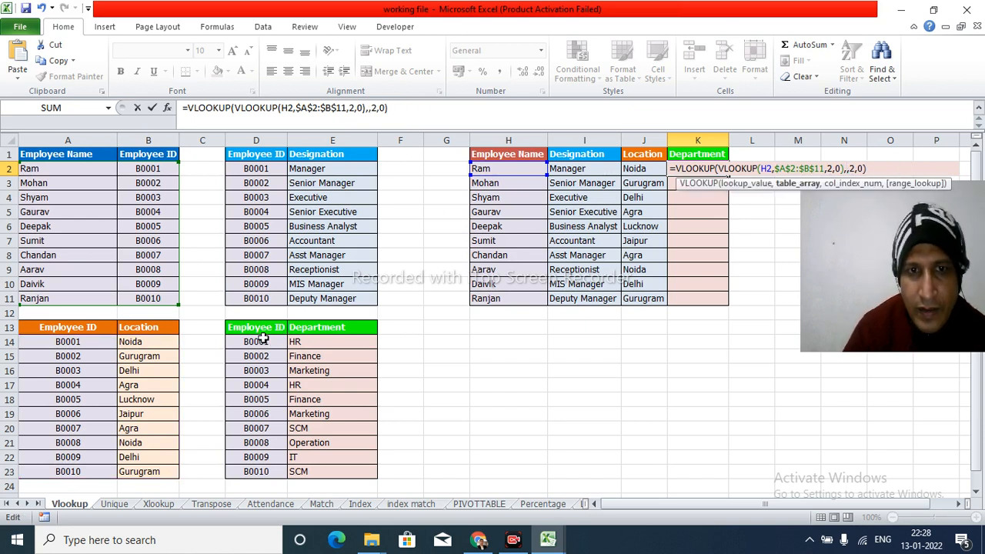
pyautogui.moveTo(254, 343); pyautogui.dragTo(332, 470)
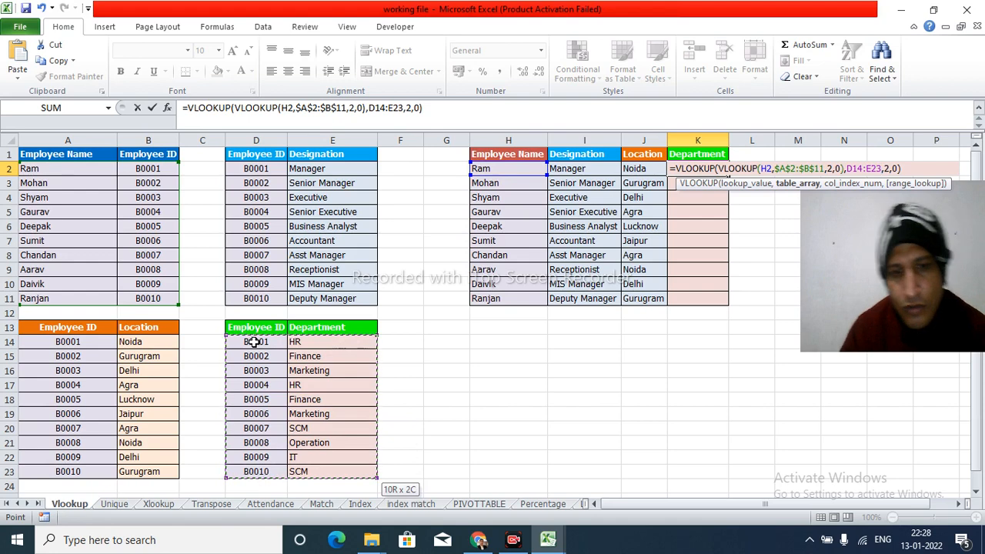
pyautogui.press('F4')
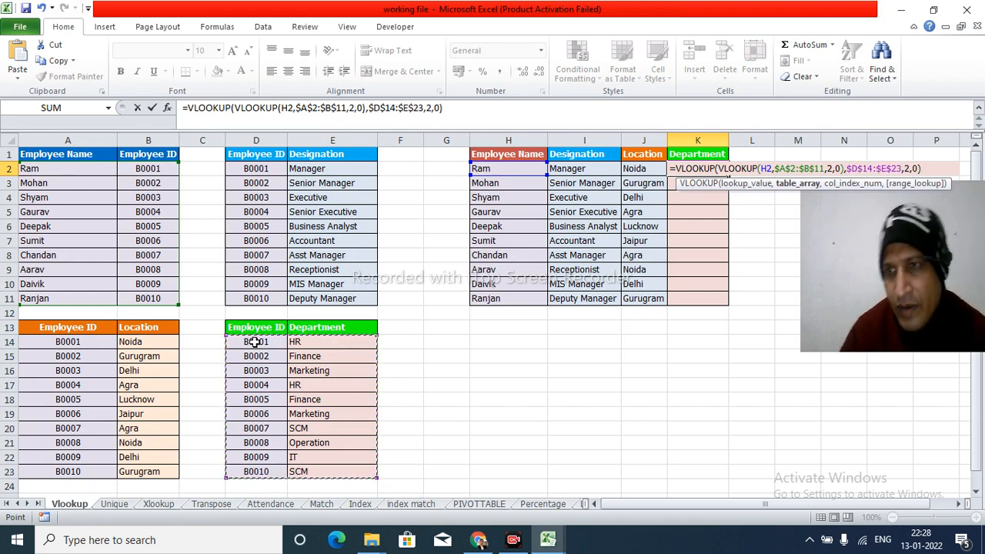
pyautogui.click(926, 168)
pyautogui.write(')')
pyautogui.press('Return')
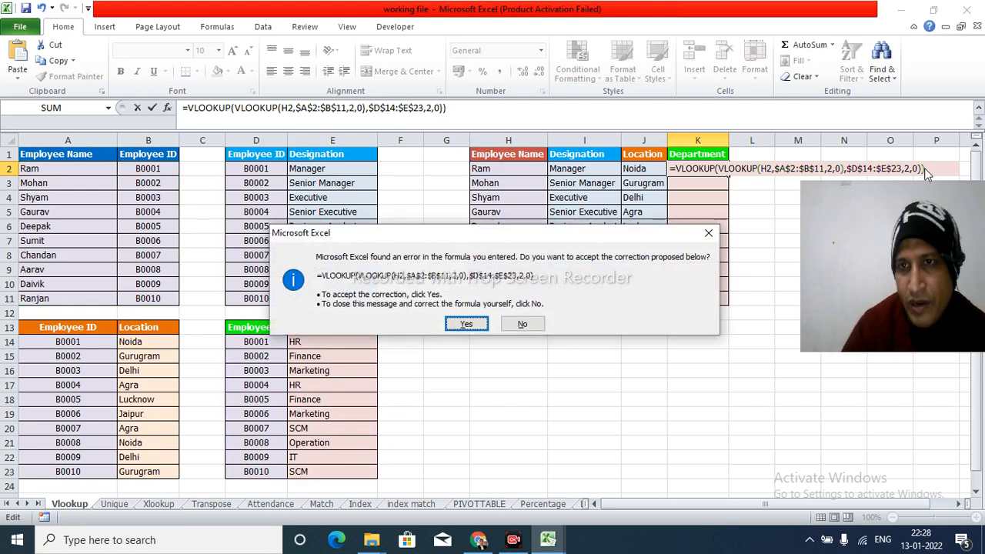
pyautogui.press('Return')
# Copy the Department formula from K2 into K3:K11.
pyautogui.press('Up')
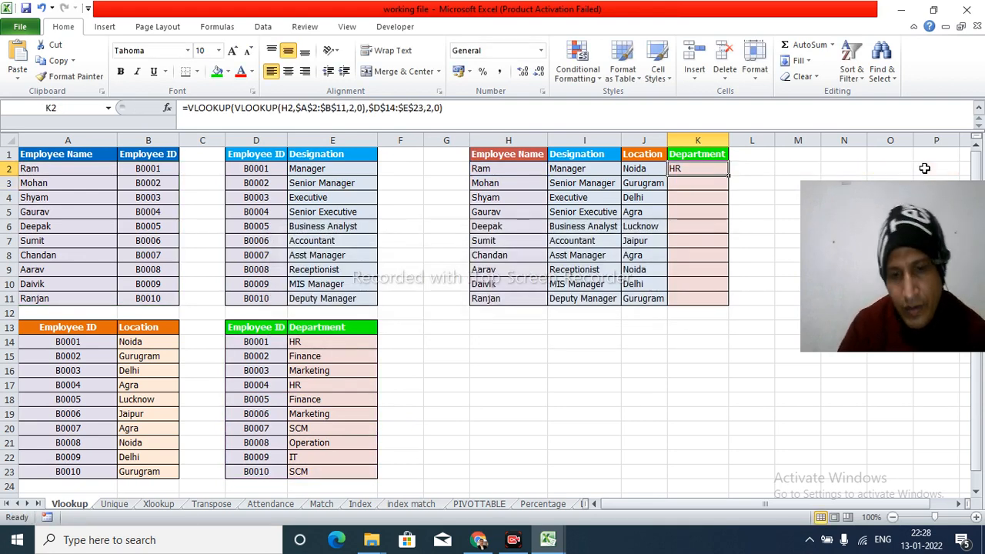
pyautogui.hotkey('ctrl', 'c')
pyautogui.press('Down')
pyautogui.hotkey('shift', 'Down')
pyautogui.hotkey('shift', 'Down')
pyautogui.hotkey('shift', 'Down')
pyautogui.hotkey('shift', 'Down')
pyautogui.hotkey('shift', 'Down')
pyautogui.hotkey('shift', 'Down')
pyautogui.hotkey('shift', 'Down')
pyautogui.hotkey('shift', 'Down')
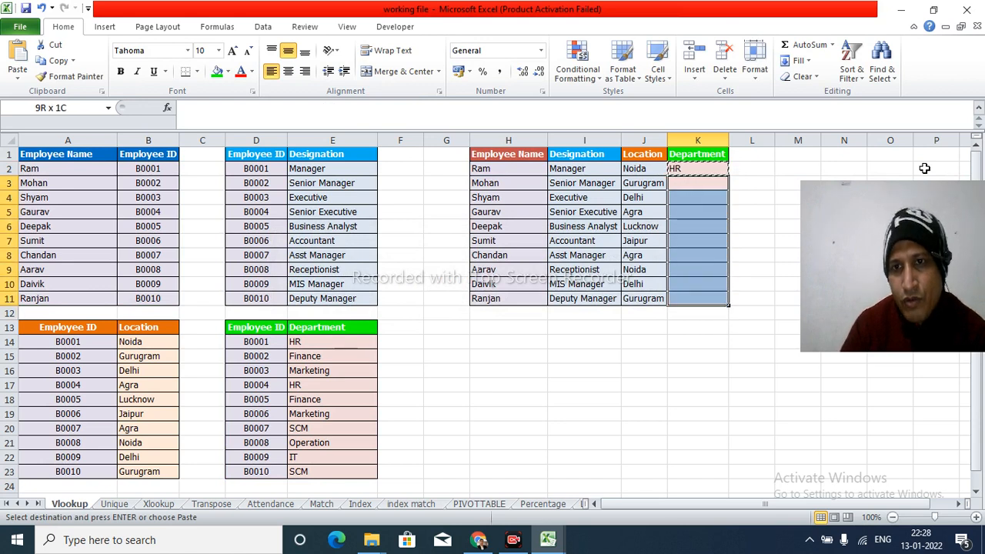
pyautogui.hotkey('ctrl', 'v')
pyautogui.press('Escape')
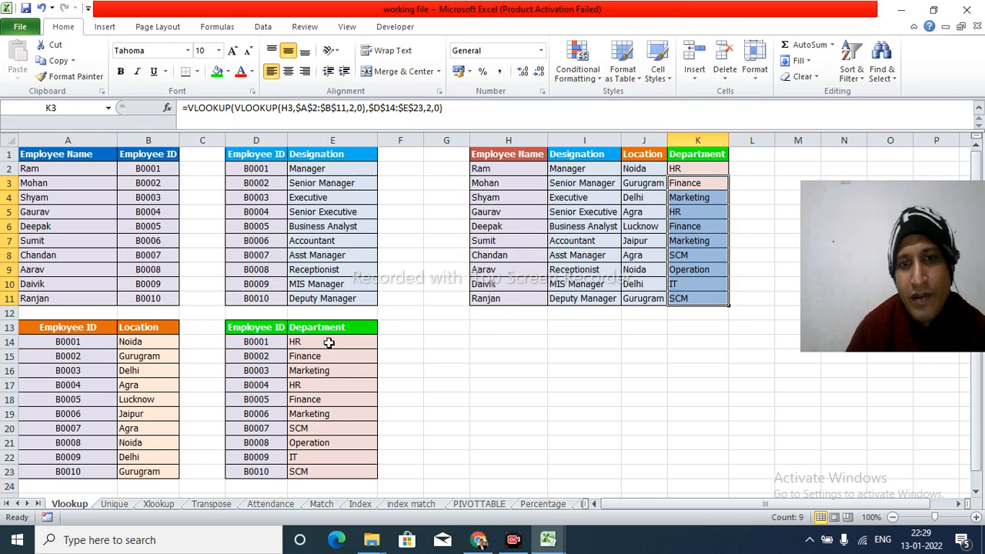
# Review the nested VLOOKUP formulas in I2 and J2.
pyautogui.click(607, 171)
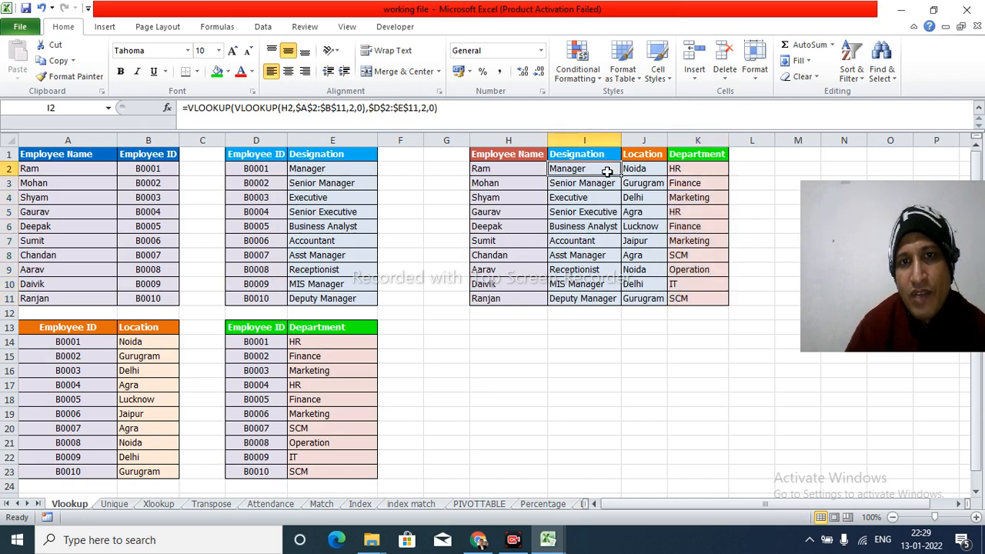
pyautogui.press('Right')
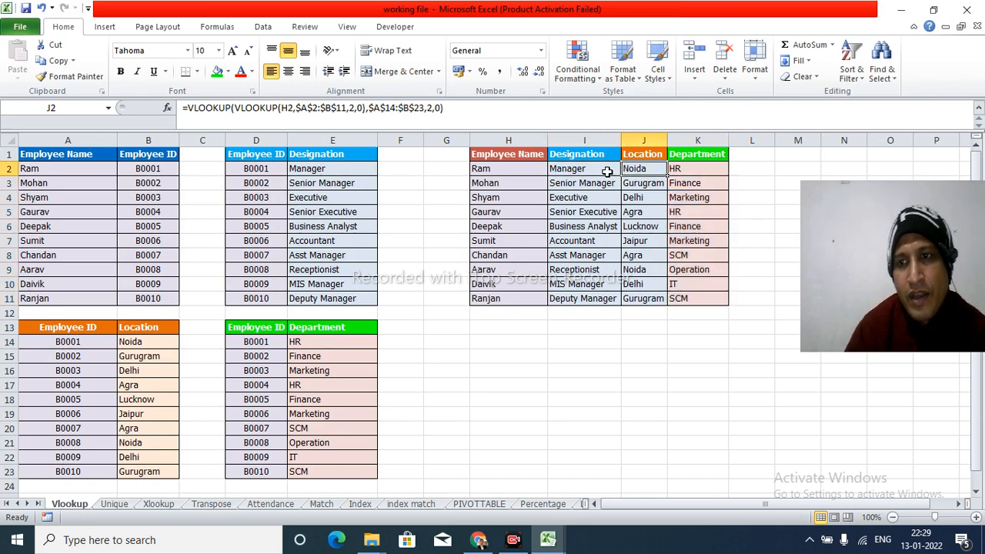